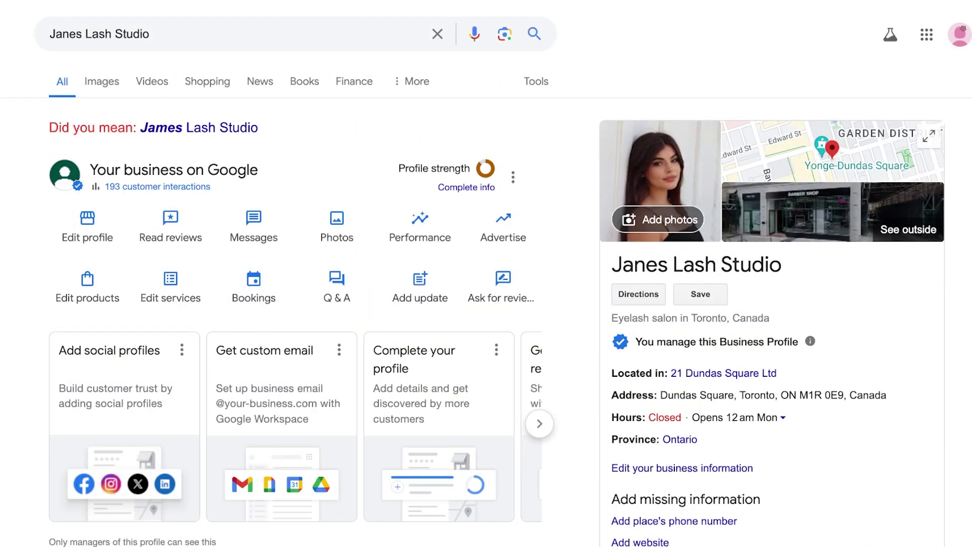
Step: Scroll to the Janes Lash Studio reviews, then open and cancel the review editor
scroll(486, 289, "down", 6)
scroll(485, 289, "down", 3)
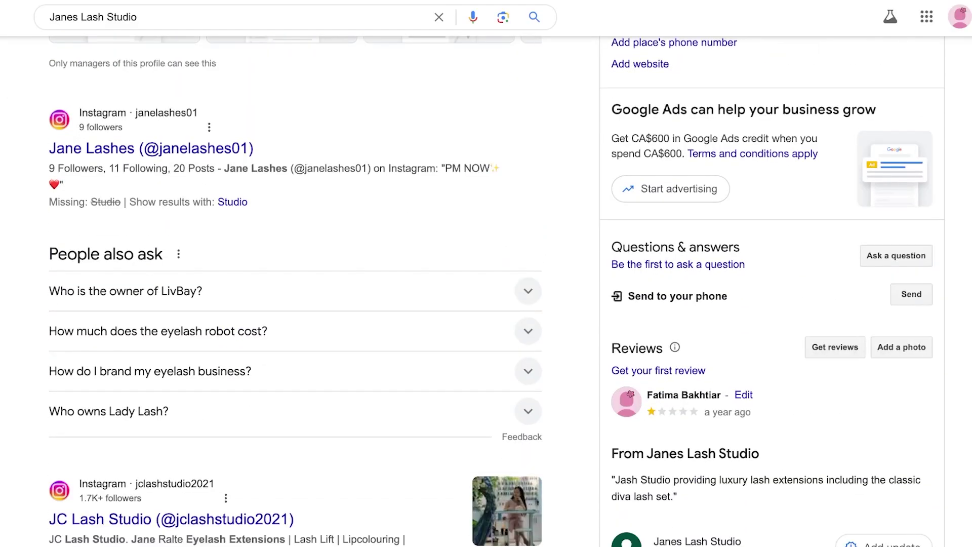
scroll(486, 289, "down", 2)
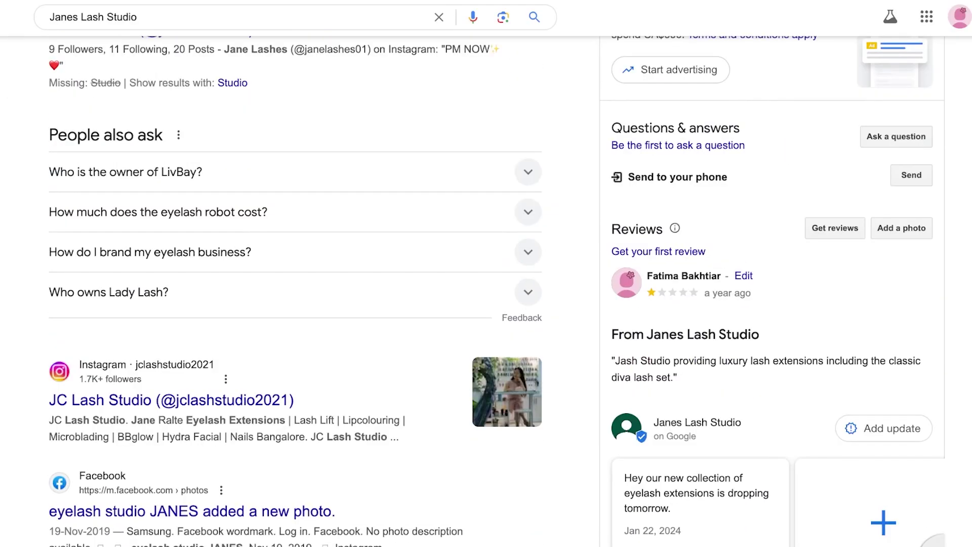
left_click(744, 276)
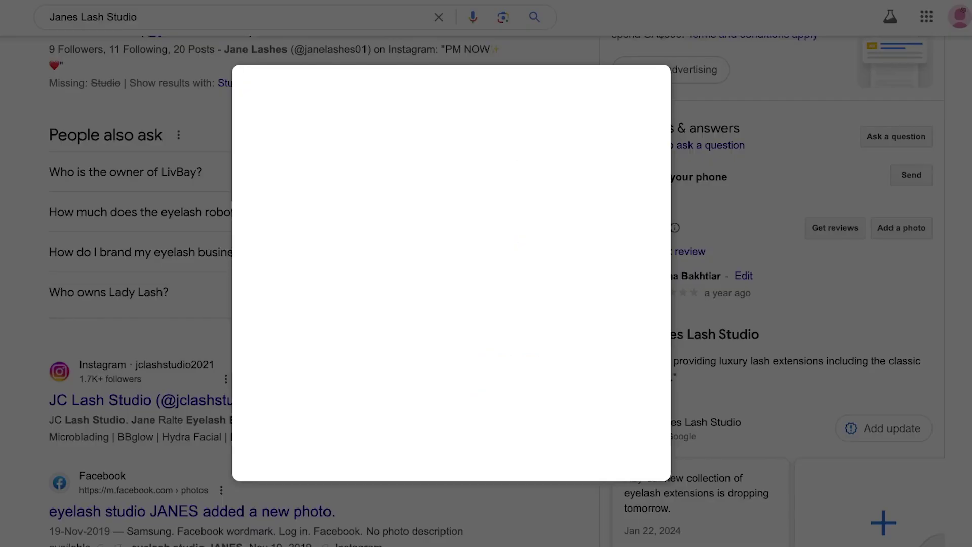
key("Escape")
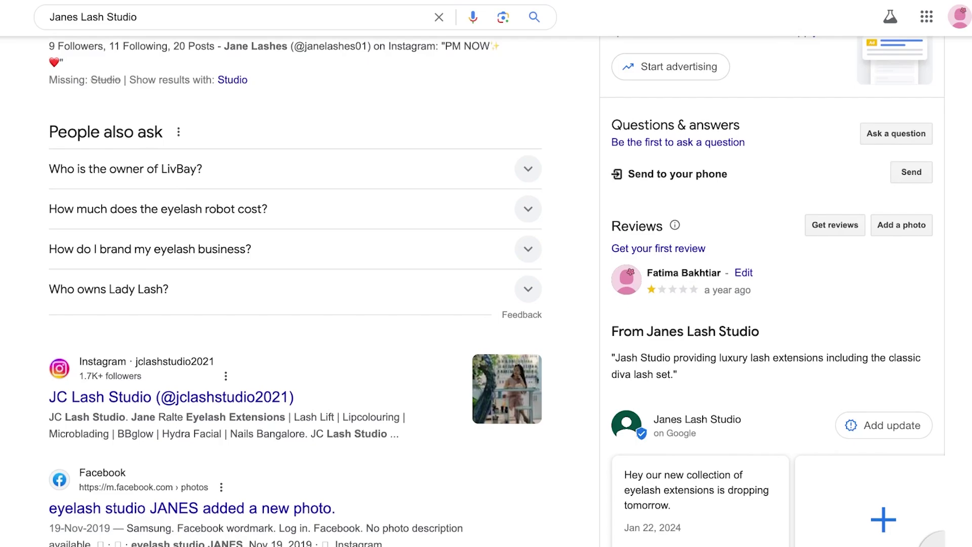
Step: Open and close the Google account menu, then reopen it to view other signed-in accounts
scroll(486, 291, "down", 1)
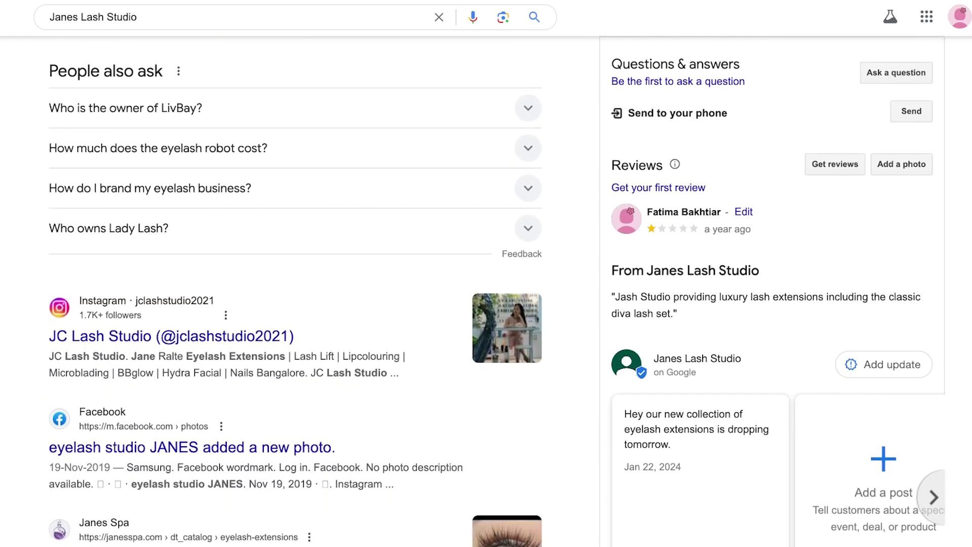
left_click(959, 17)
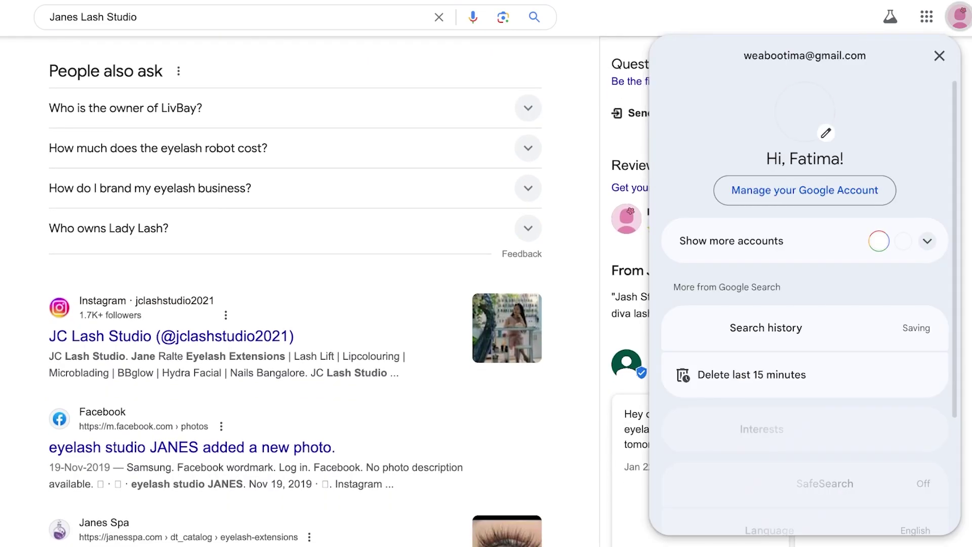
key("Escape")
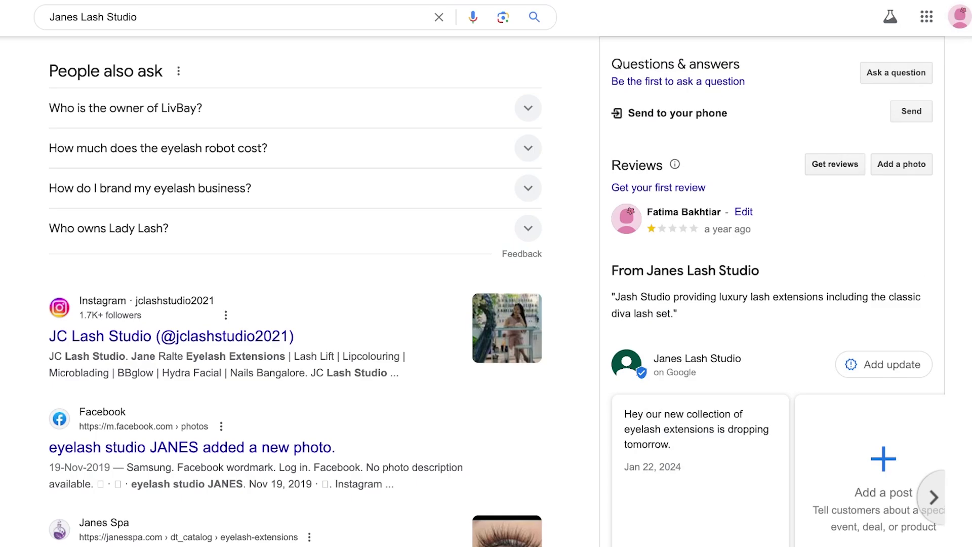
scroll(486, 291, "up", 4)
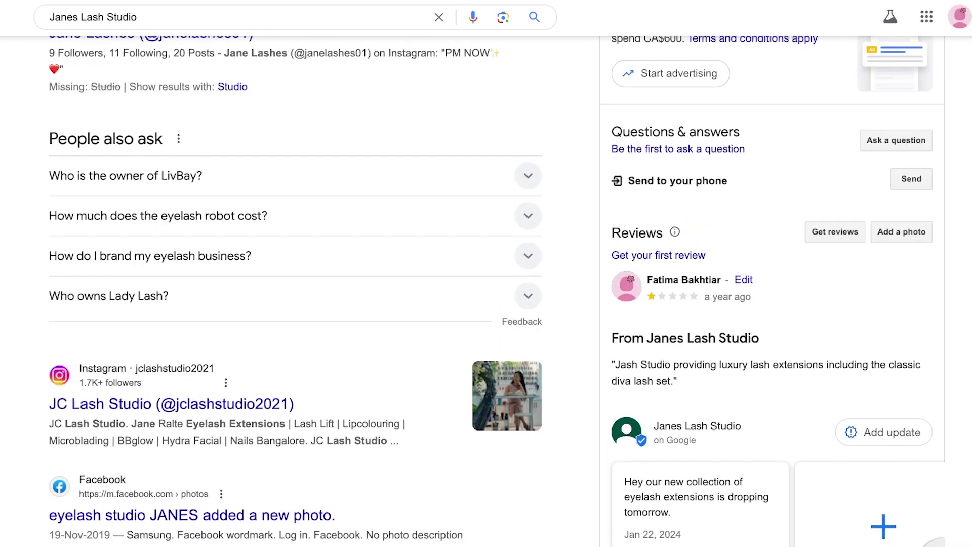
left_click(959, 17)
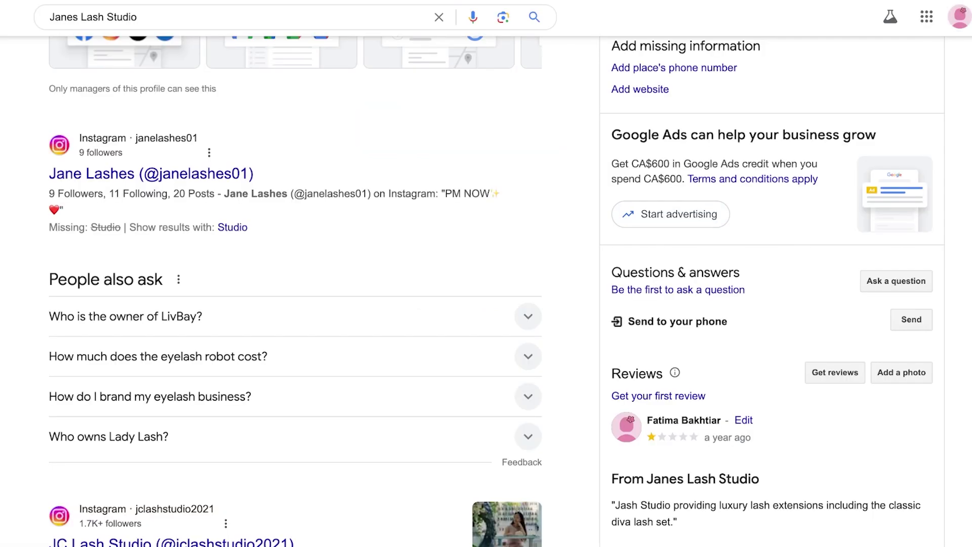
Step: Switch to the other signed-in Google account and reload the earlier search link
left_click(959, 17)
left_click(739, 284)
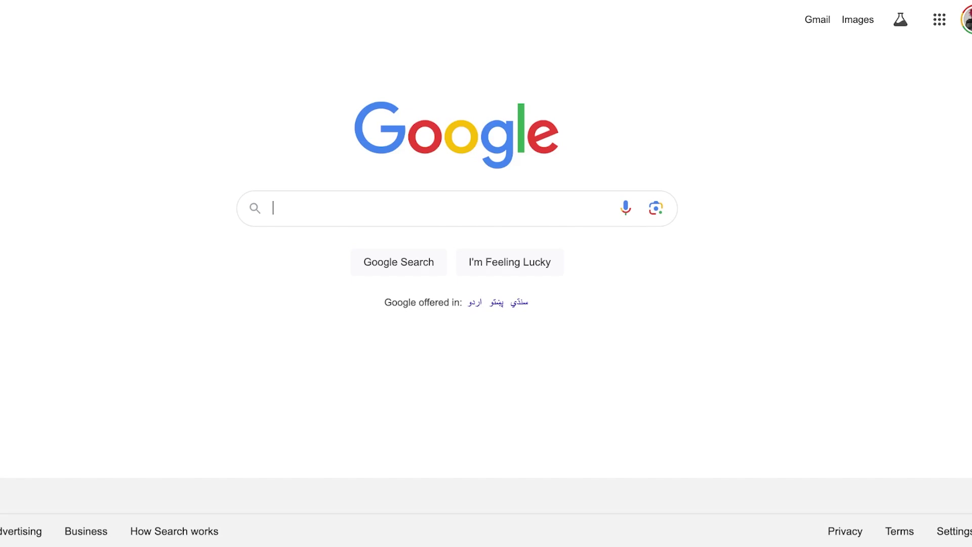
key("ctrl+v")
key("Return")
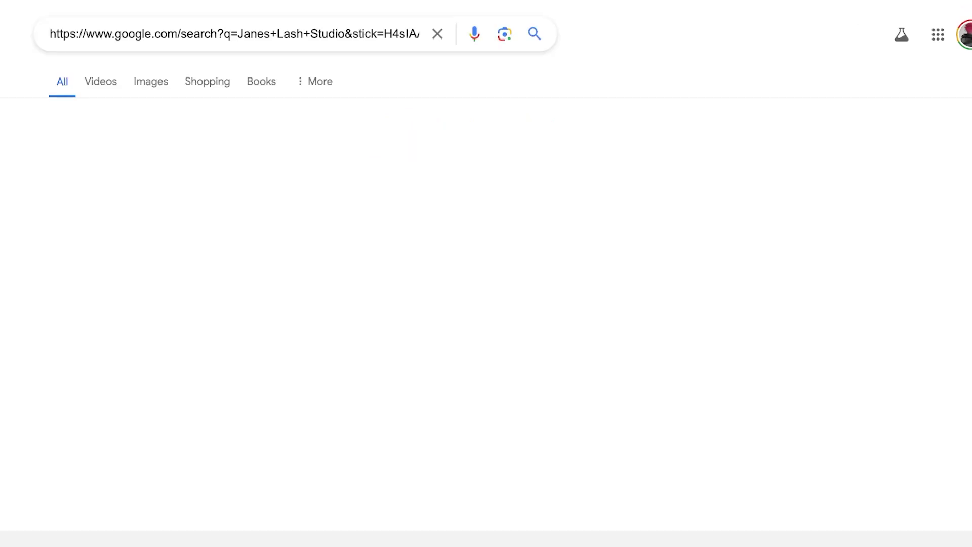
Step: Search 'janes lash studio' and scroll down to the business's reviews
key("ctrl+a")
type("ja")
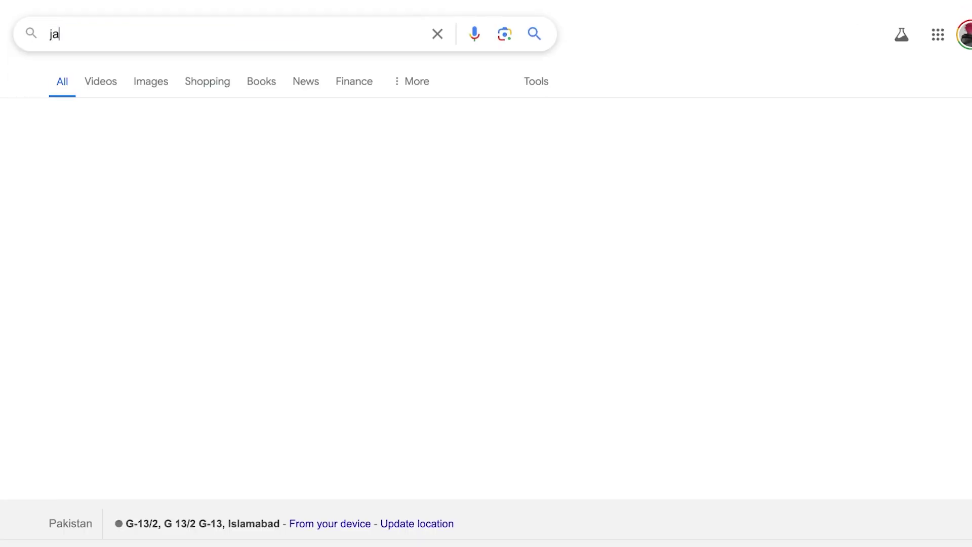
type("nes lash studio")
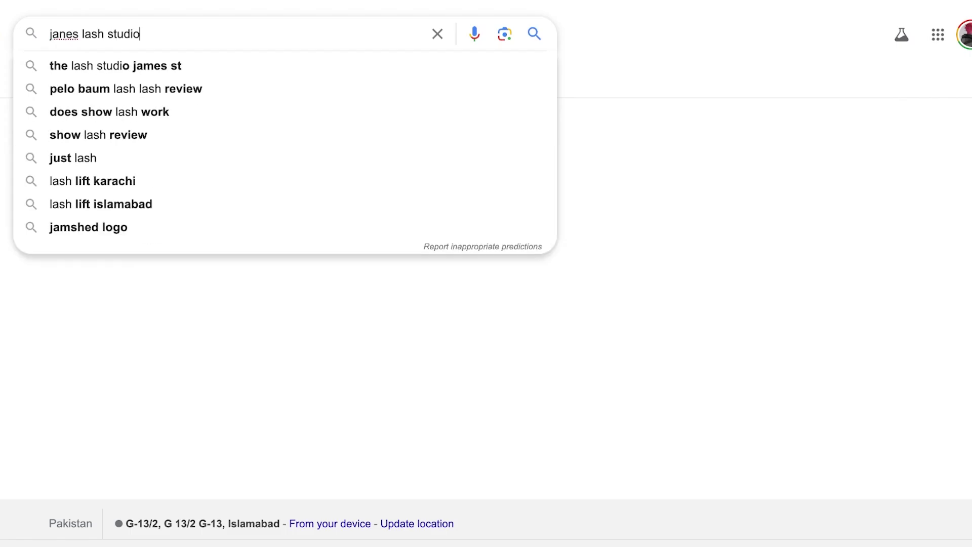
key("Return")
scroll(486, 274, "down", 7)
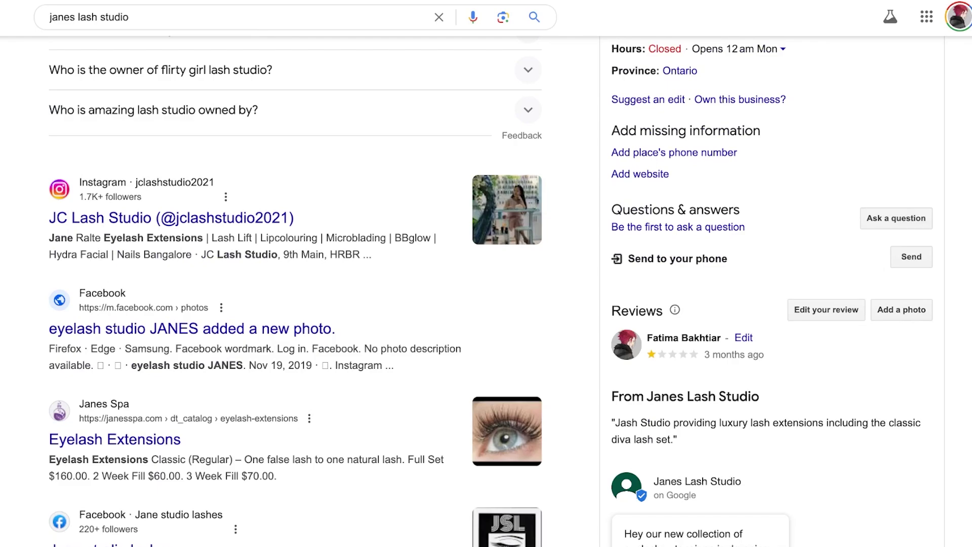
scroll(486, 289, "down", 1)
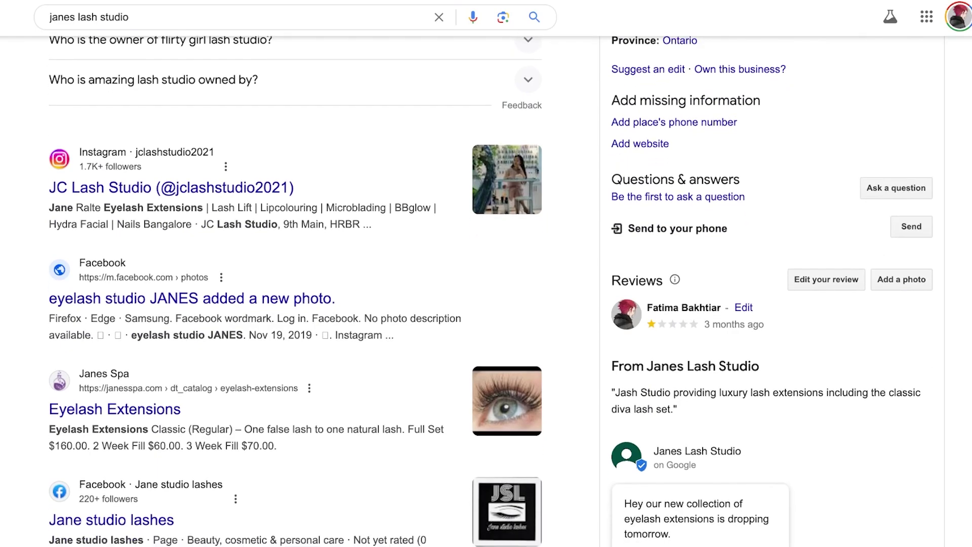
scroll(486, 289, "up", 1)
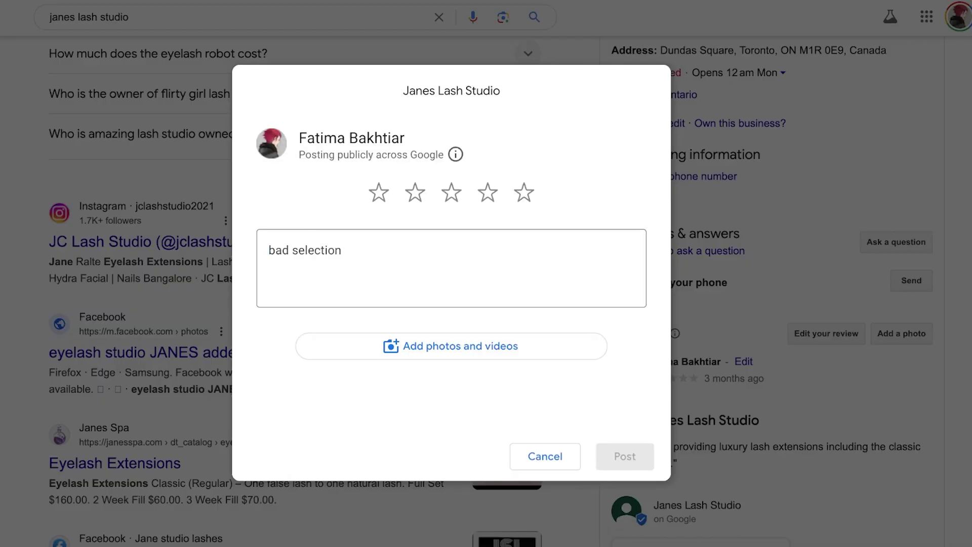
Step: Rate the review two stars, replace its text with 'awful place', and post it
left_click(415, 192)
left_click(269, 251)
double_click(317, 250)
triple_click(304, 250)
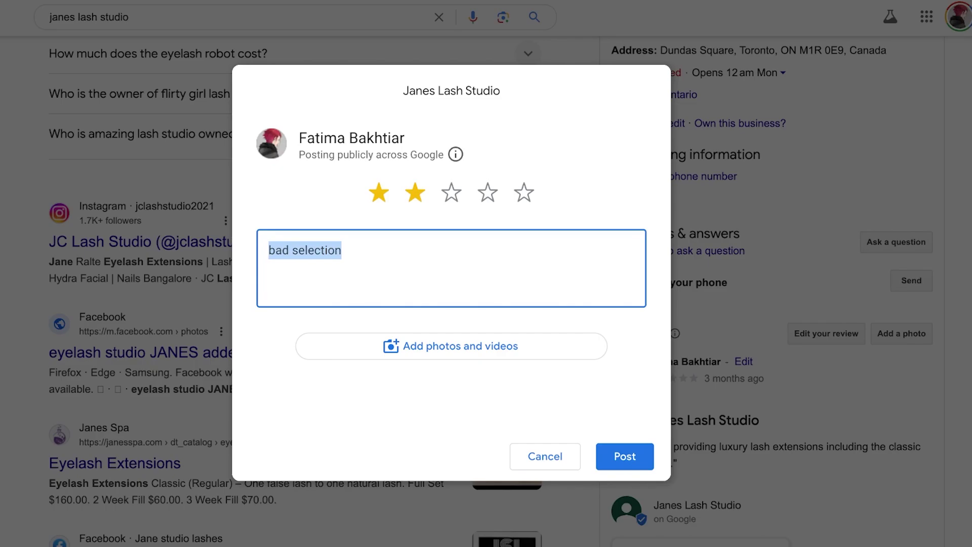
type("awful place")
key("Return")
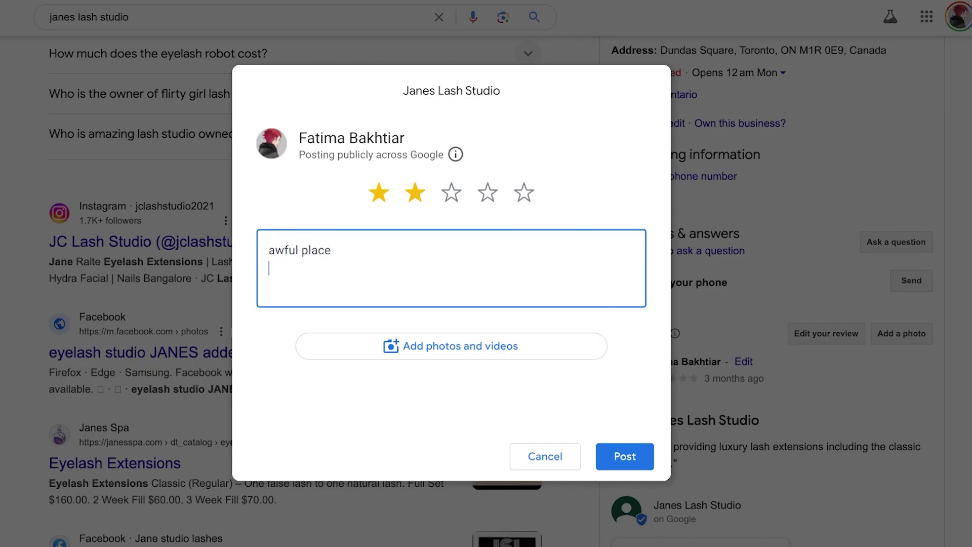
left_click(624, 456)
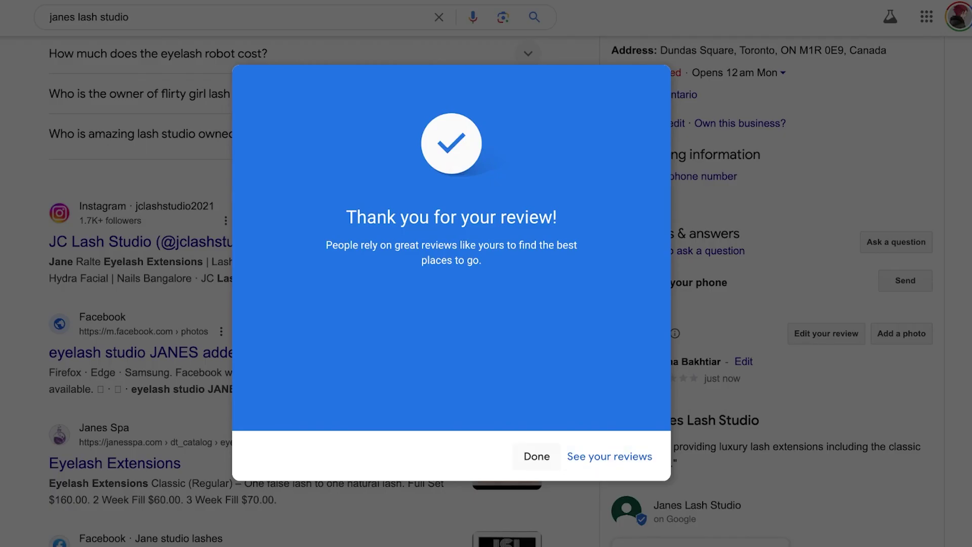
left_click(536, 455)
left_click(959, 16)
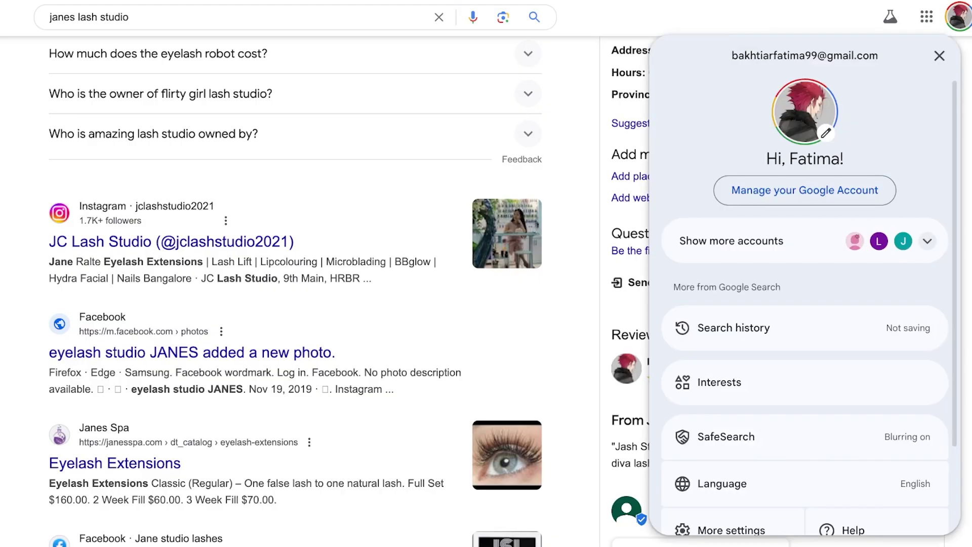
left_click(759, 240)
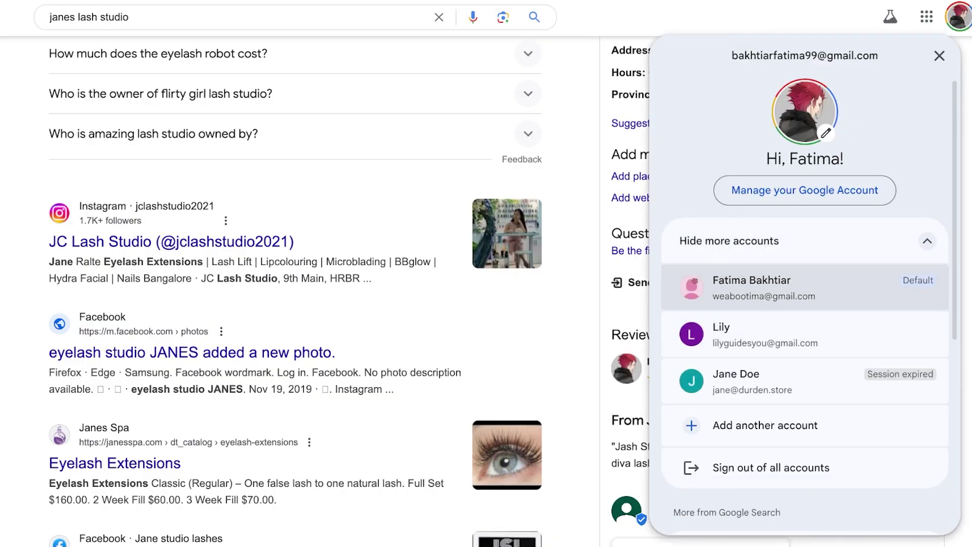
left_click(751, 287)
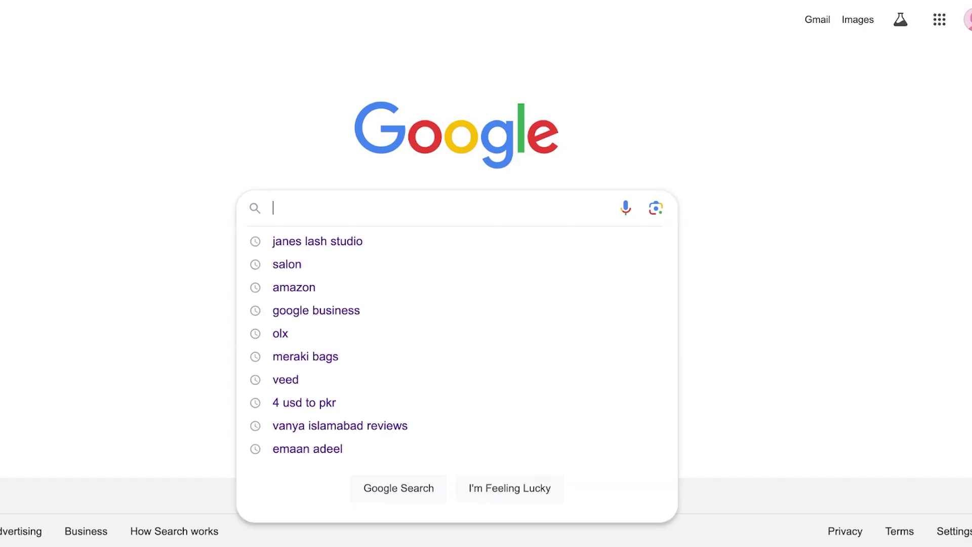
key("Down")
key("Return")
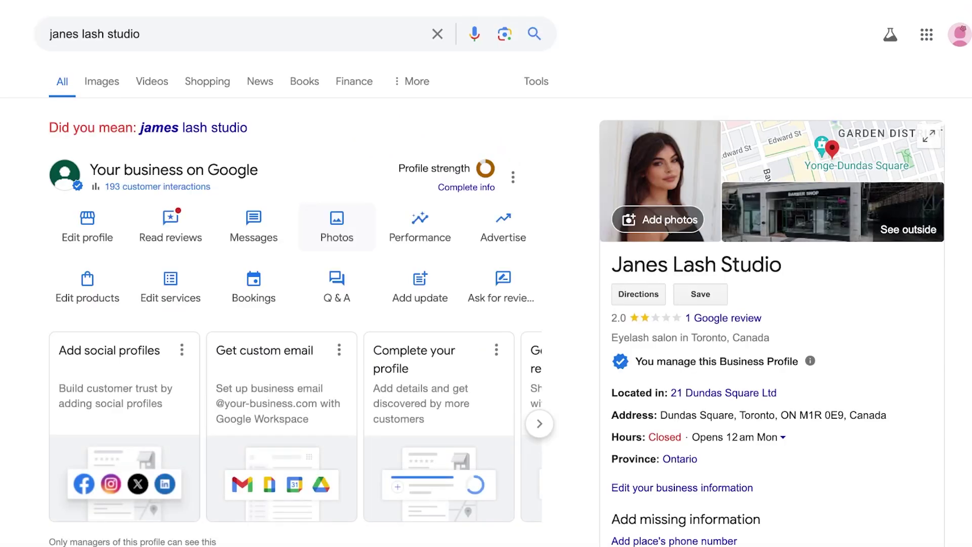
scroll(486, 273, "down", 7)
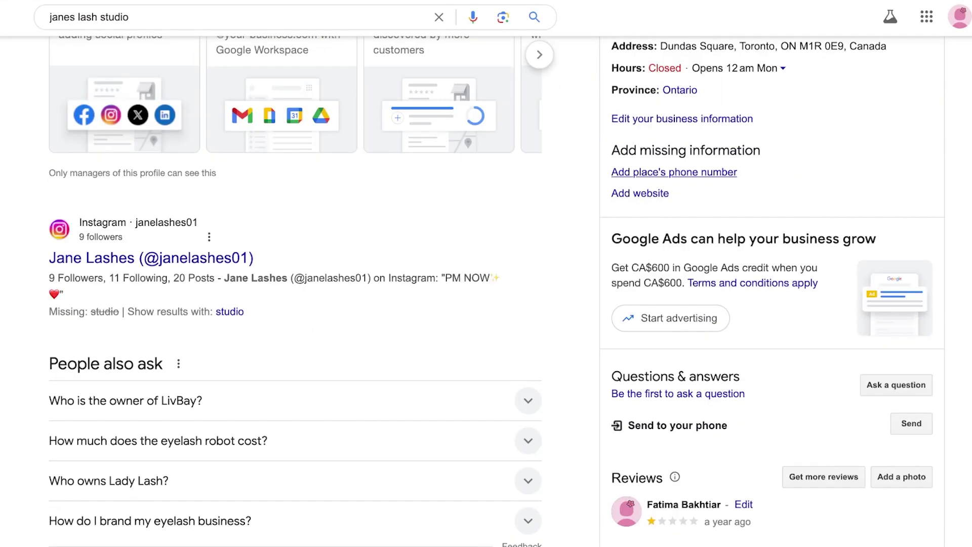
scroll(486, 274, "down", 3)
scroll(486, 274, "up", 9)
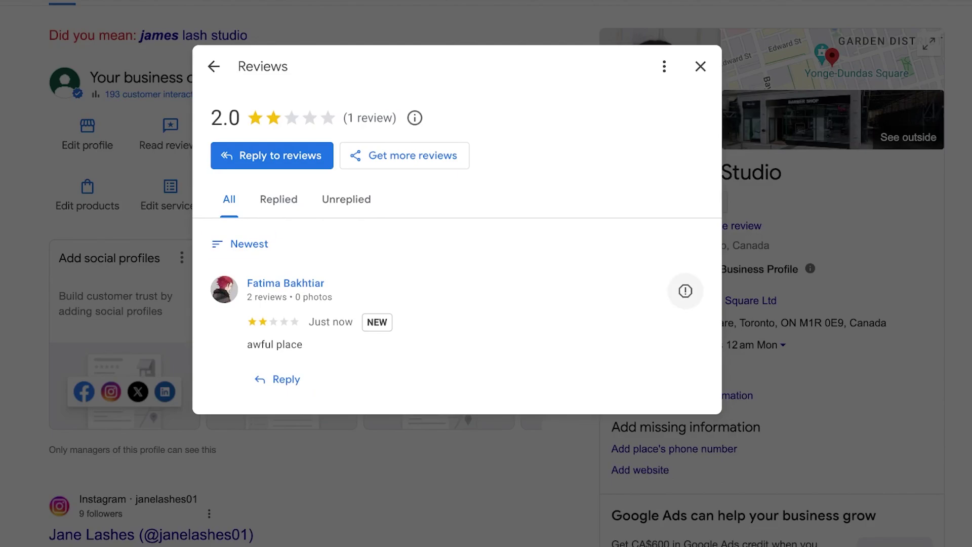
Step: Open the report dialog for the 'awful place' review and look through the reporting reasons
left_click(685, 291)
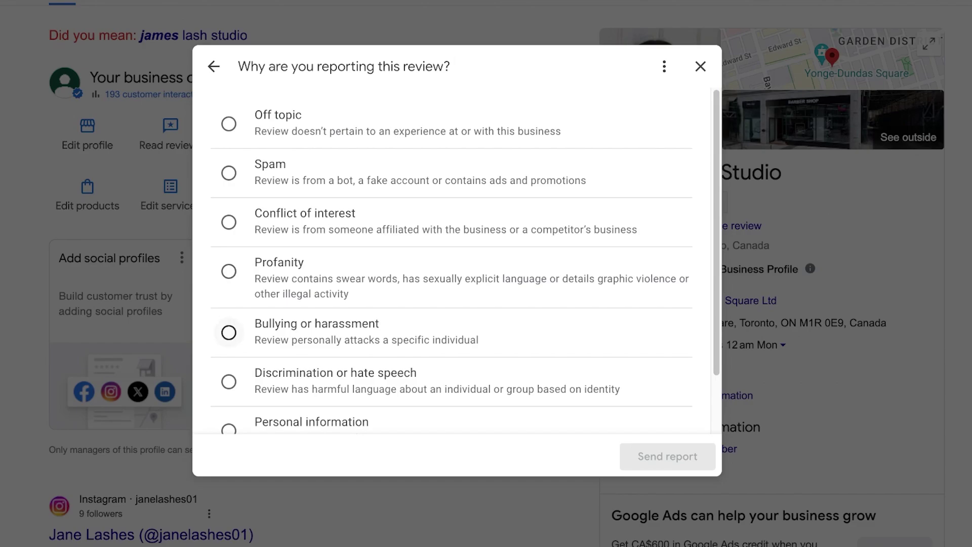
scroll(229, 397, "down", 1)
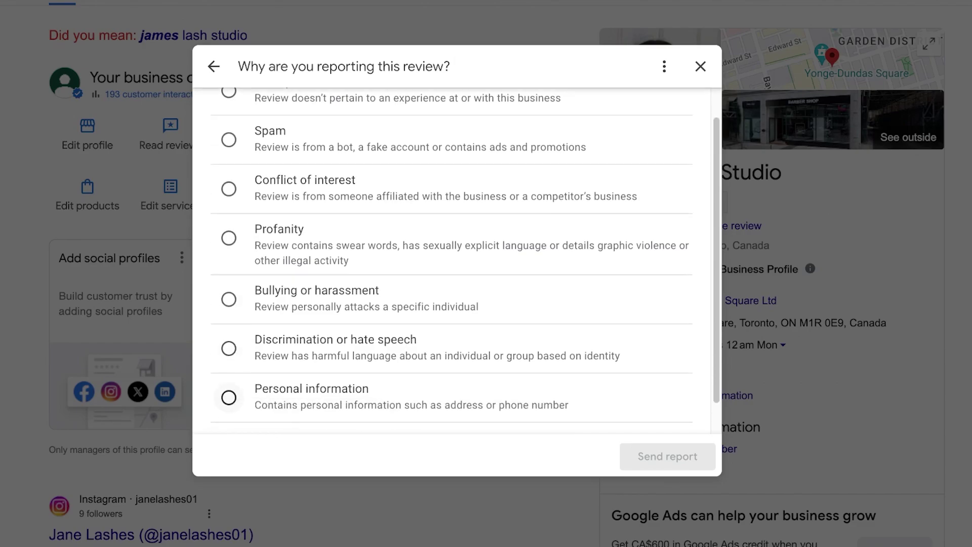
scroll(229, 397, "down", 1)
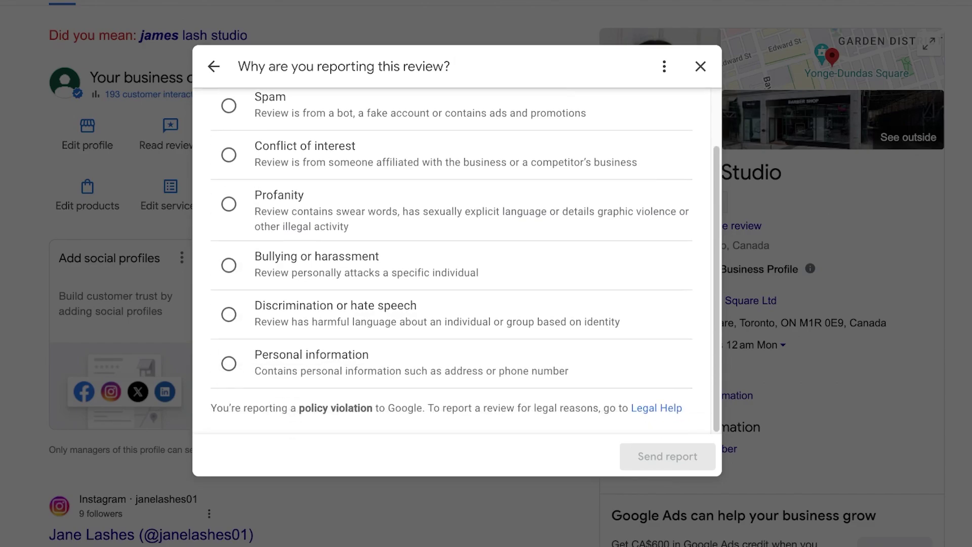
scroll(229, 393, "up", 1)
scroll(456, 259, "up", 1)
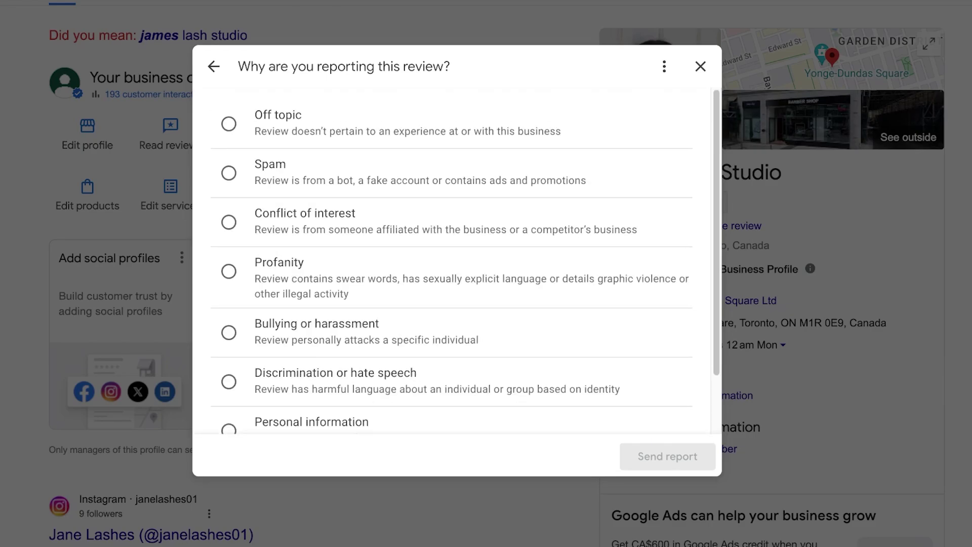
left_click(665, 66)
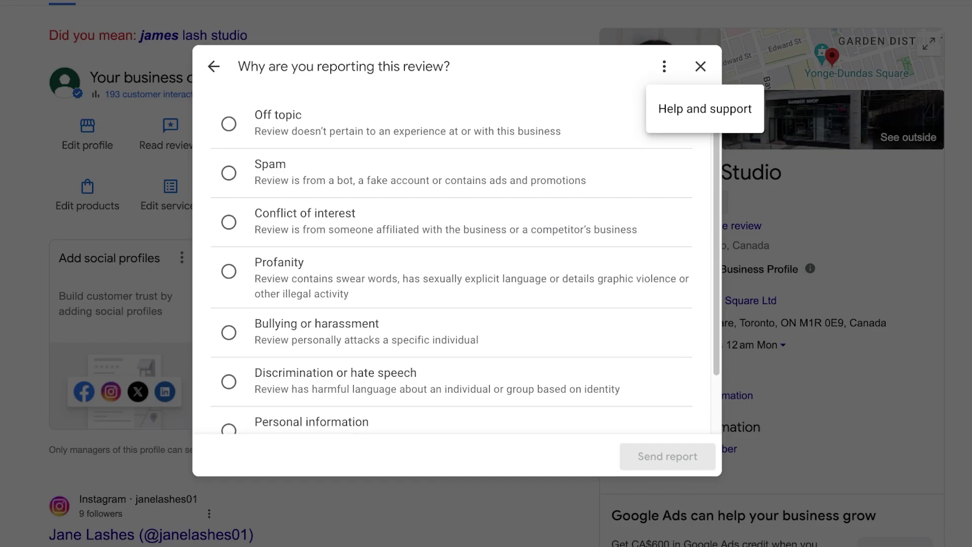
key("Escape")
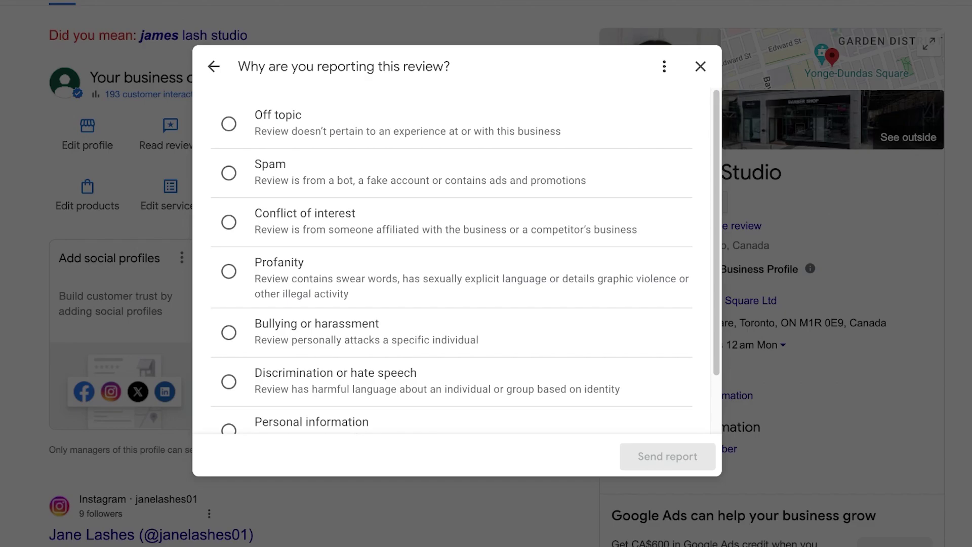
scroll(451, 261, "down", 2)
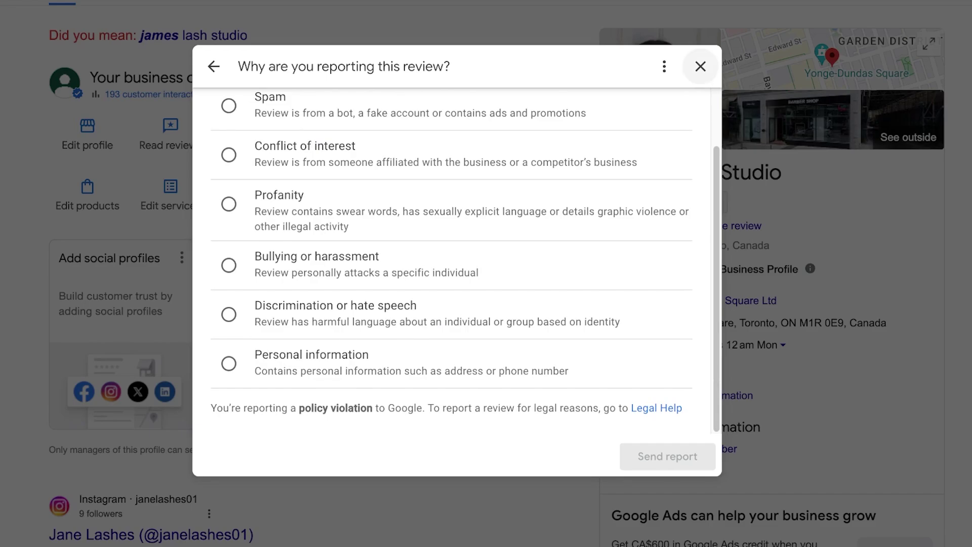
Step: Close the report dialog unsent and scroll back to the Janes Lash Studio business panel
left_click(700, 66)
scroll(486, 283, "down", 1)
scroll(486, 283, "up", 3)
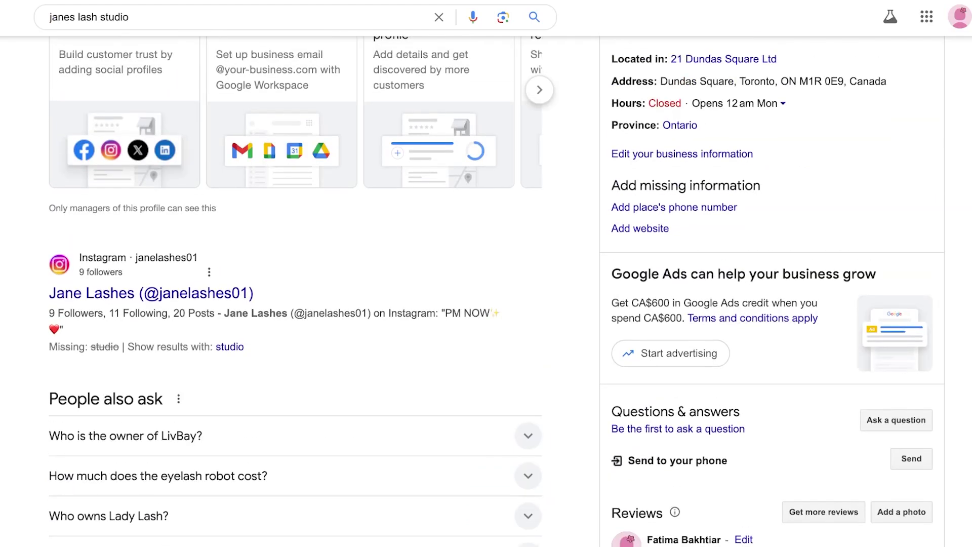
scroll(486, 291, "up", 2)
scroll(486, 284, "down", 2)
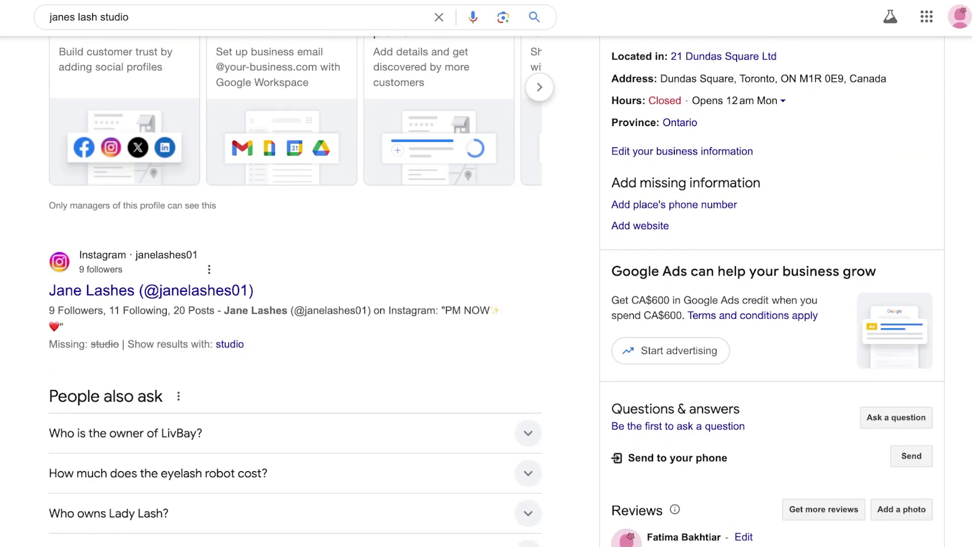
scroll(486, 284, "up", 5)
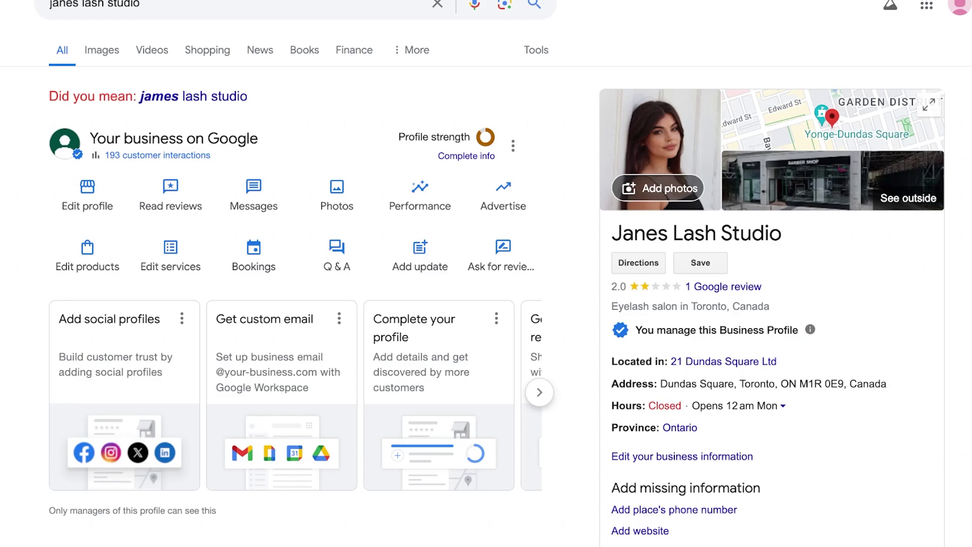
scroll(486, 283, "down", 4)
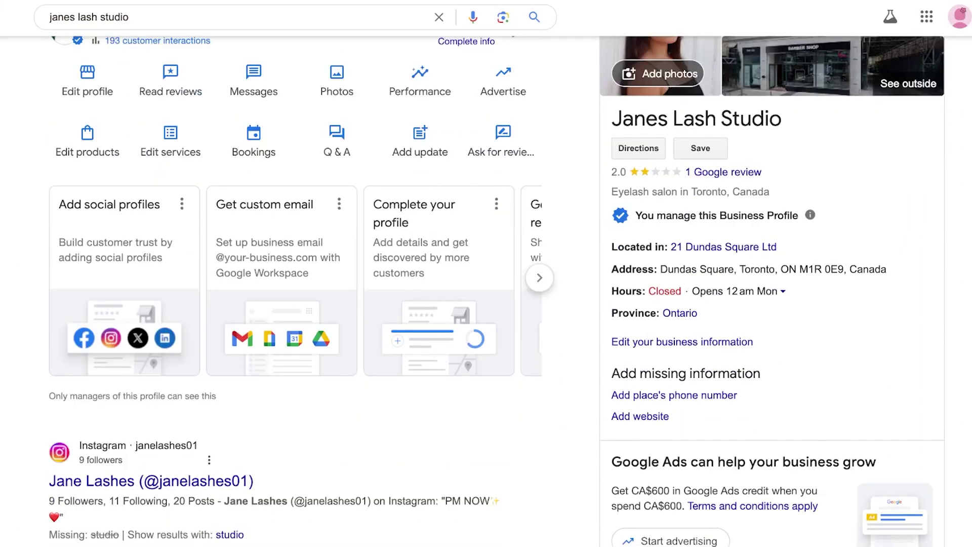
scroll(486, 283, "down", 4)
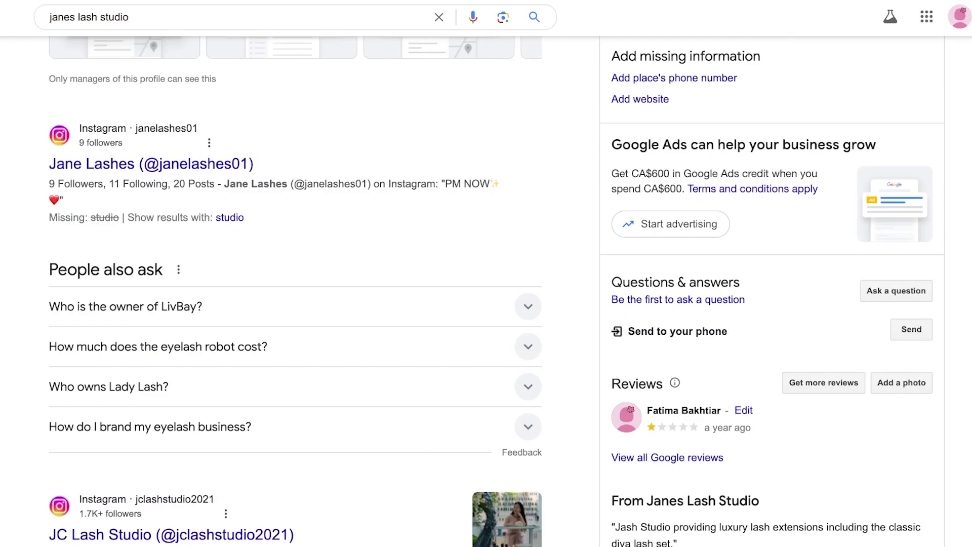
scroll(497, 290, "down", 1)
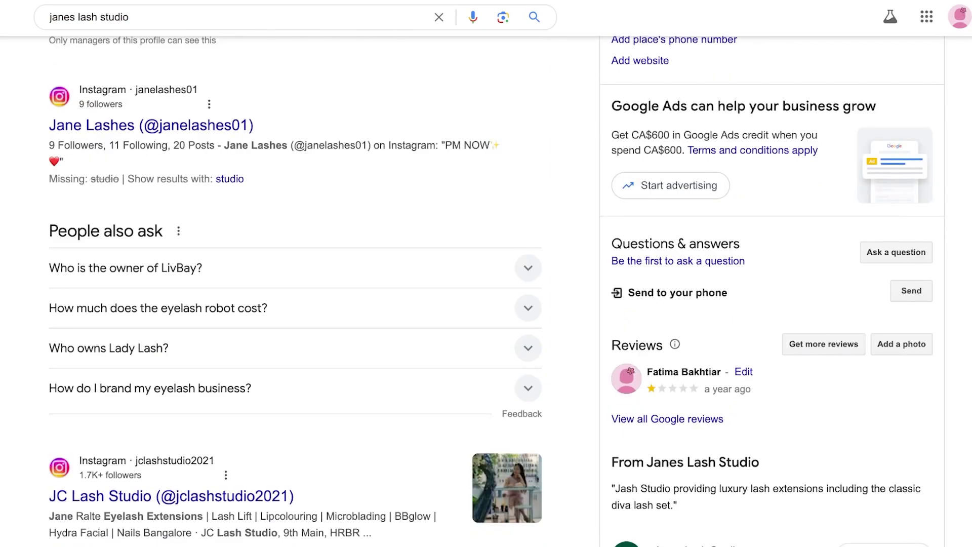
scroll(486, 283, "up", 10)
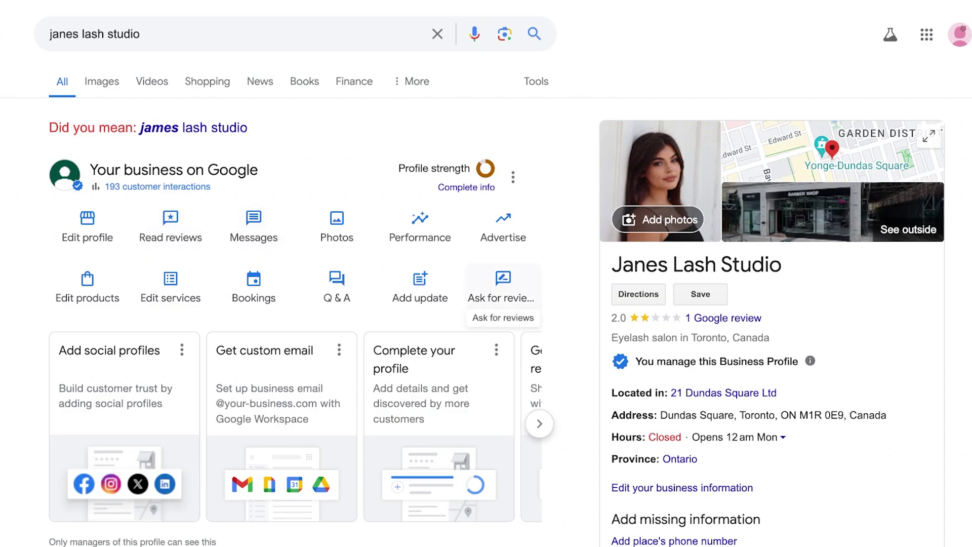
scroll(502, 283, "down", 3)
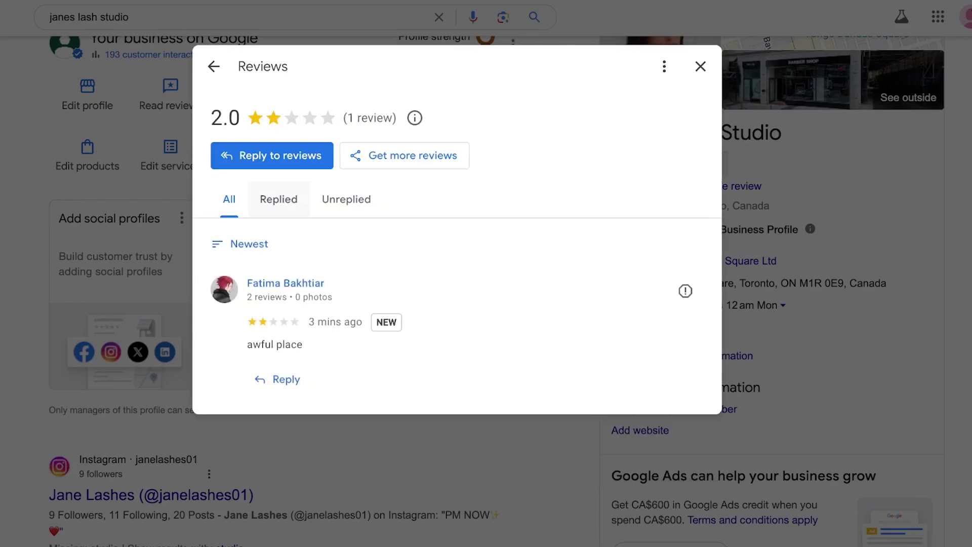
Step: Draft a public reply apologising for the bad experience at our lounge and inviting a return visit
left_click(278, 379)
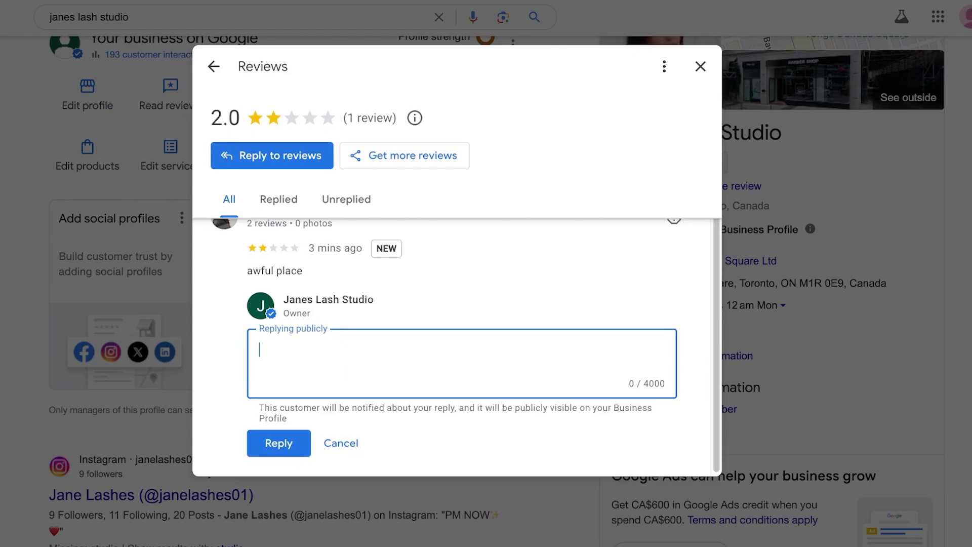
type("A")
key("BackSpace")
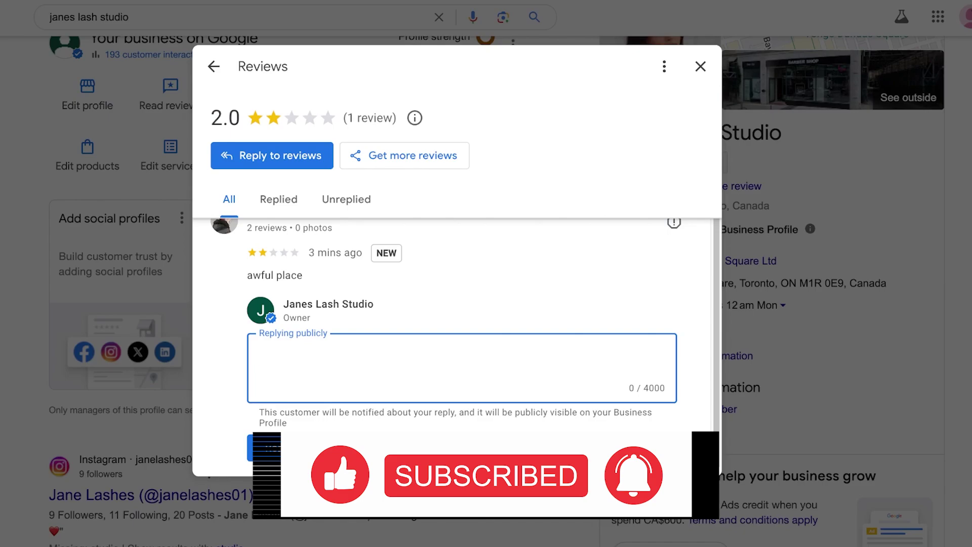
type("Hey, so so")
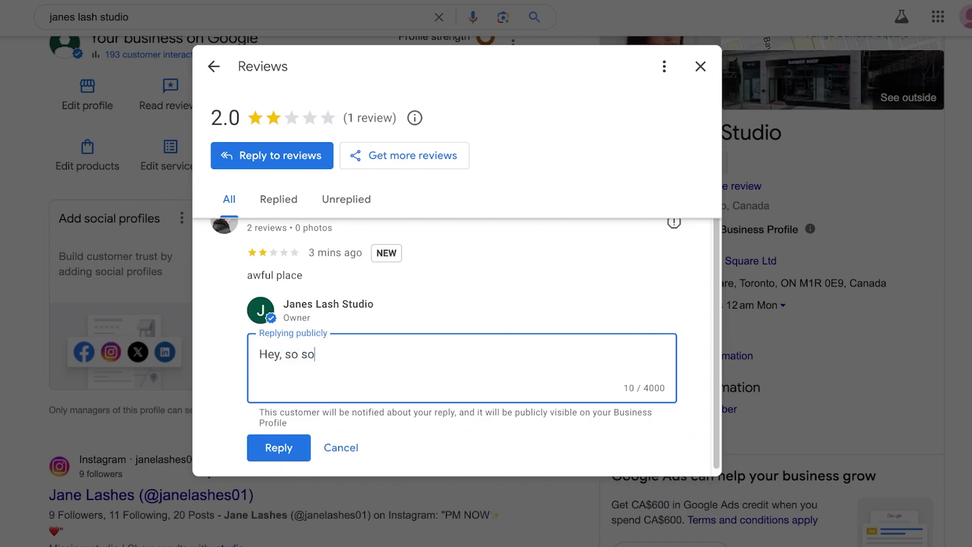
type("rry to hear ")
type("this f")
key("BackSpace")
key("BackSpace")
key("BackSpace")
key("BackSpace")
key("BackSpace")
key("BackSpace")
type("you had a")
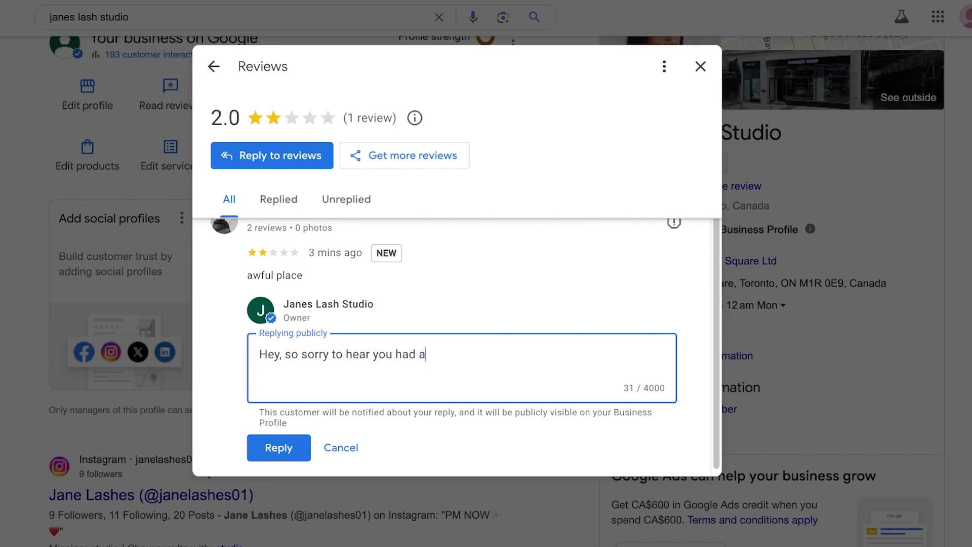
type(" bad experience at our")
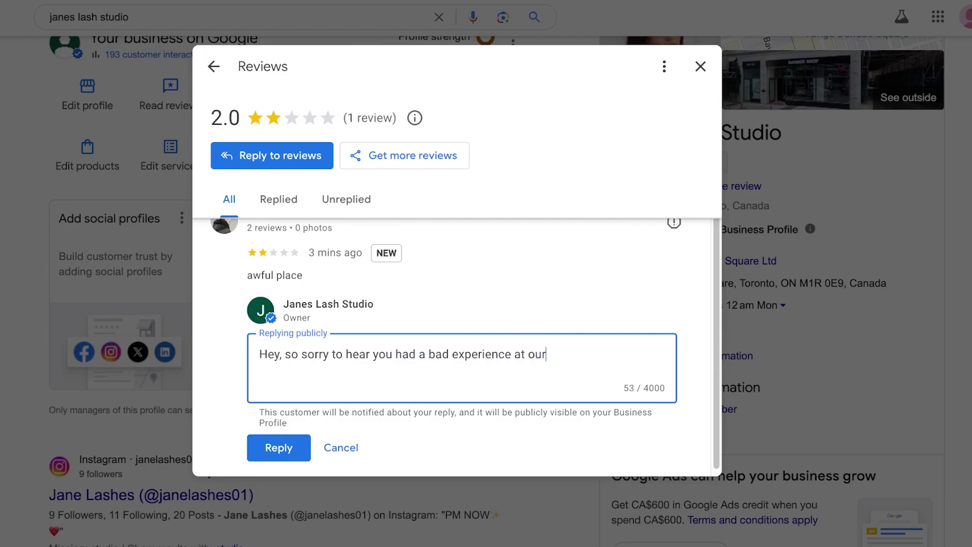
type(" lounge. Please visit again ")
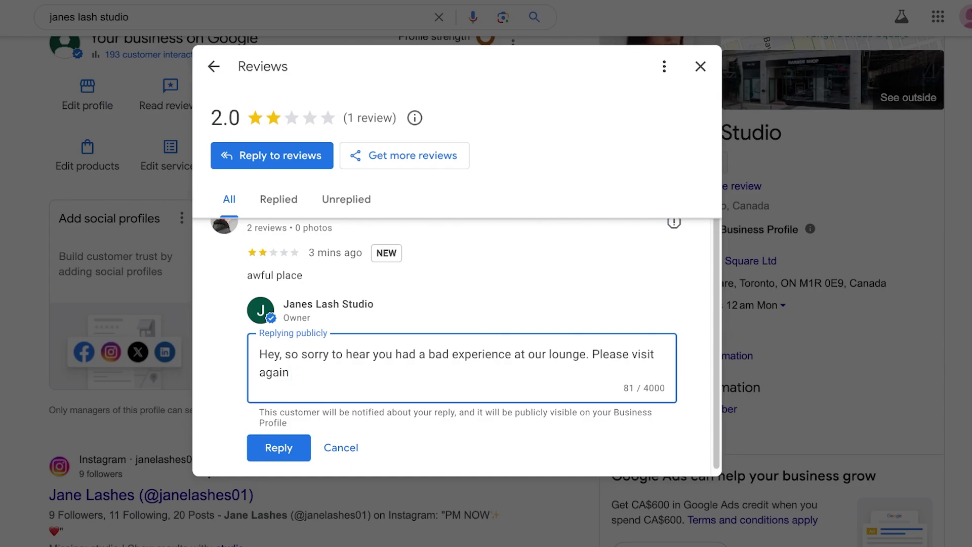
type("and ")
type("recei")
type("ve our")
key("BackSpace")
key("BackSpace")
key("BackSpace")
Step: Finish the reply with 'our update', post it publicly, then delete the owner reply
type("t")
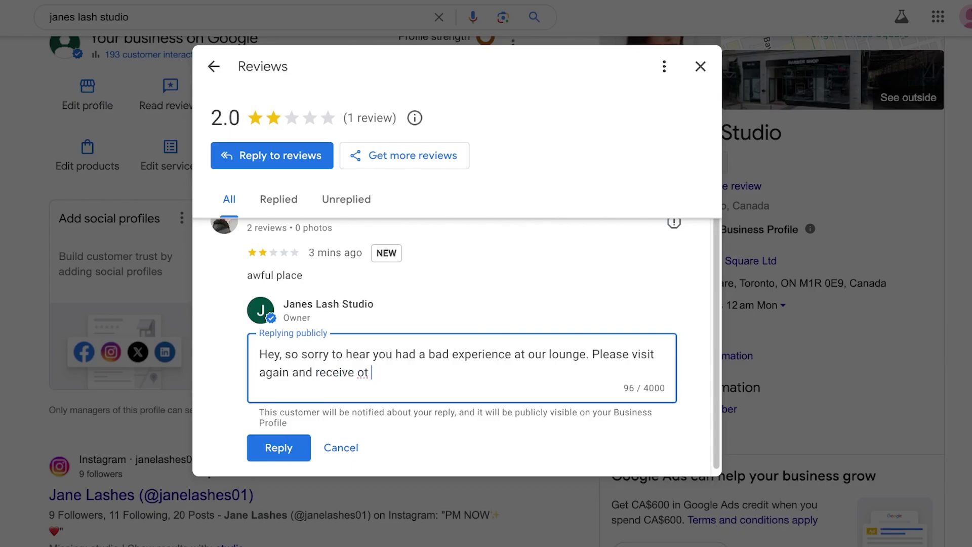
key("BackSpace")
key("BackSpace")
type("ur update")
scroll(456, 346, "up", 2)
scroll(455, 346, "down", 2)
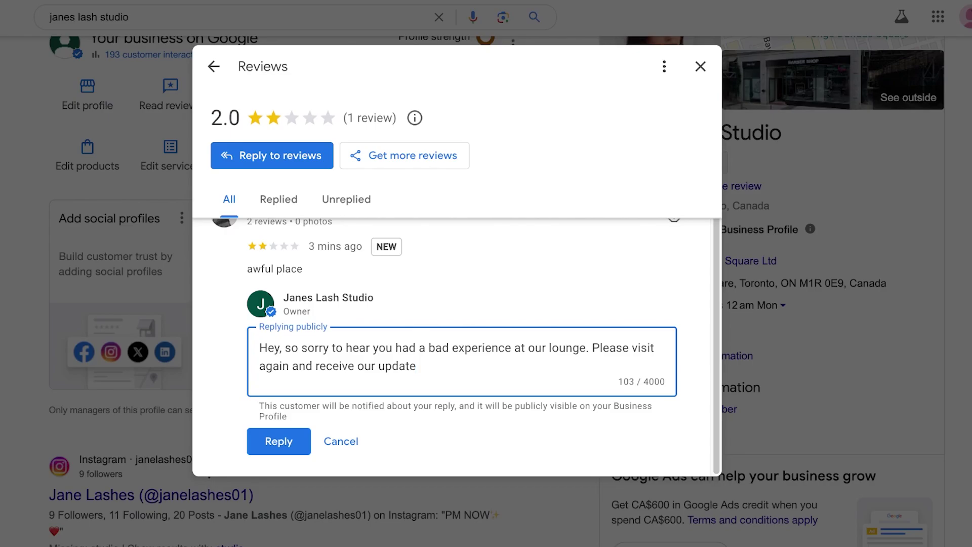
left_click(278, 441)
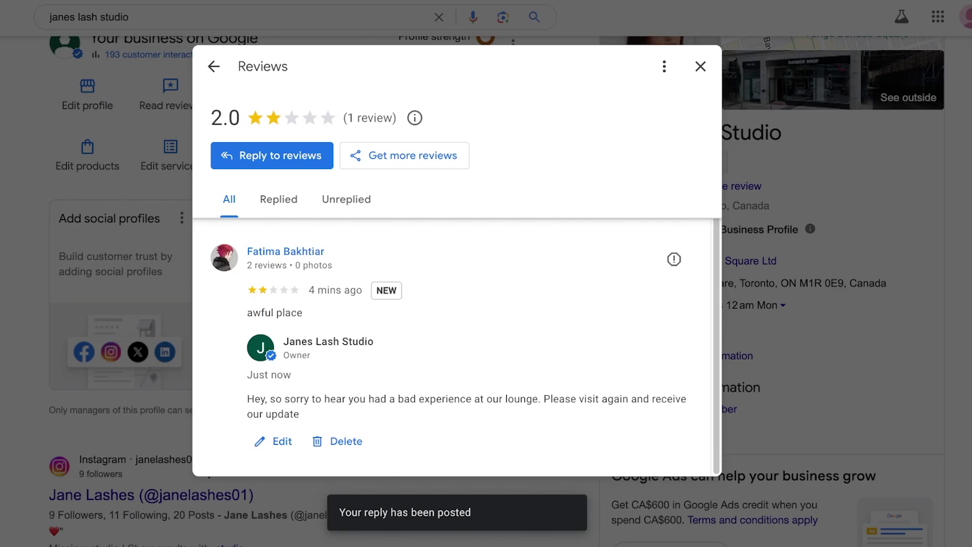
left_click(339, 441)
left_click(557, 310)
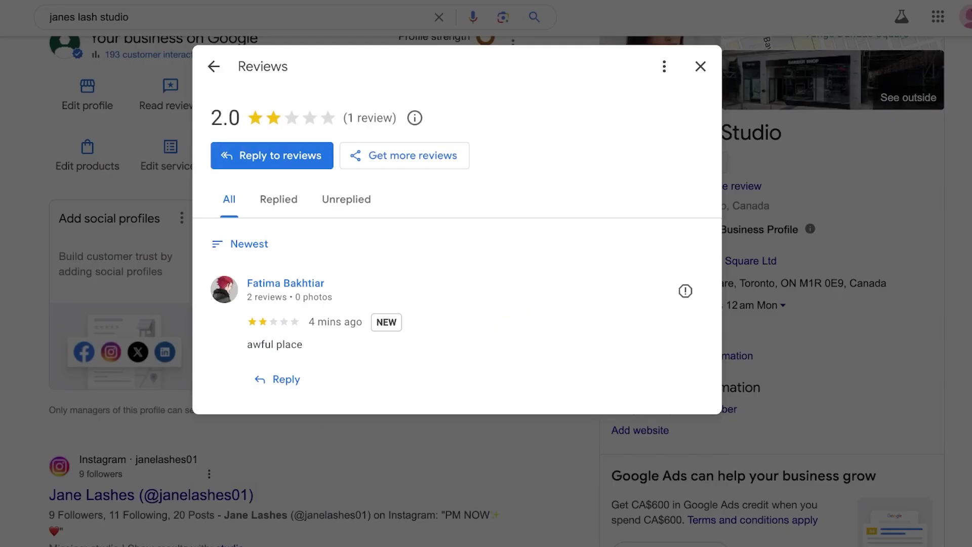
Step: Report the 'awful place' review with the Off topic reason and send the report
left_click(685, 290)
scroll(451, 253, "down", 1)
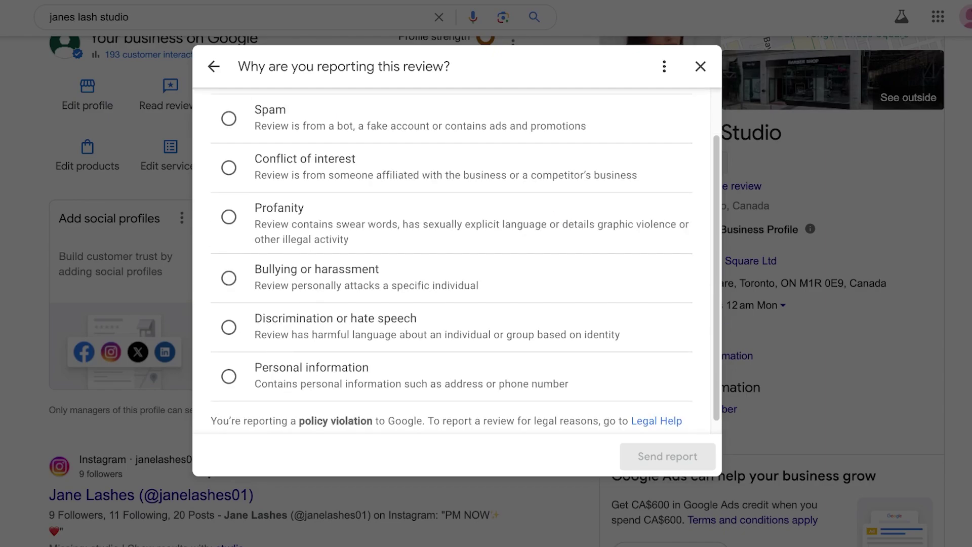
scroll(450, 253, "up", 1)
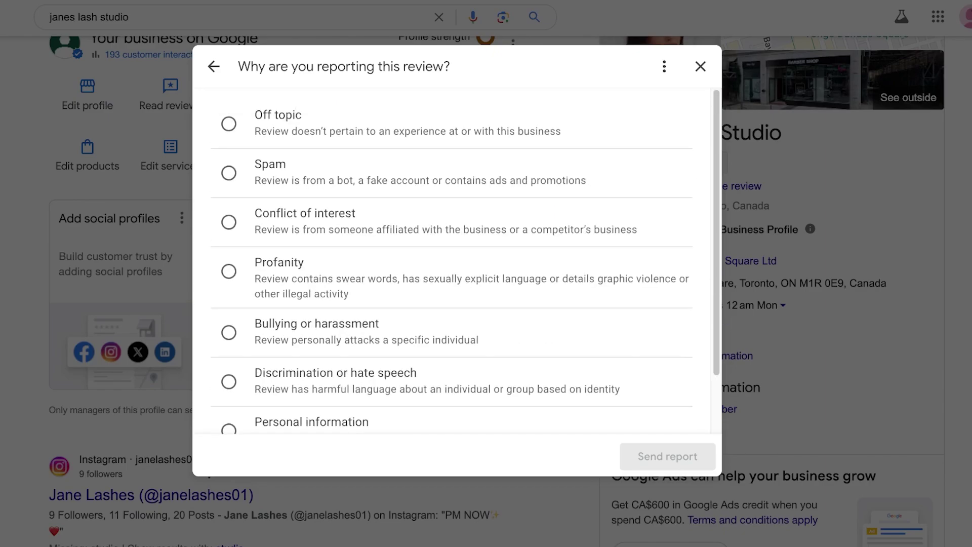
left_click(229, 123)
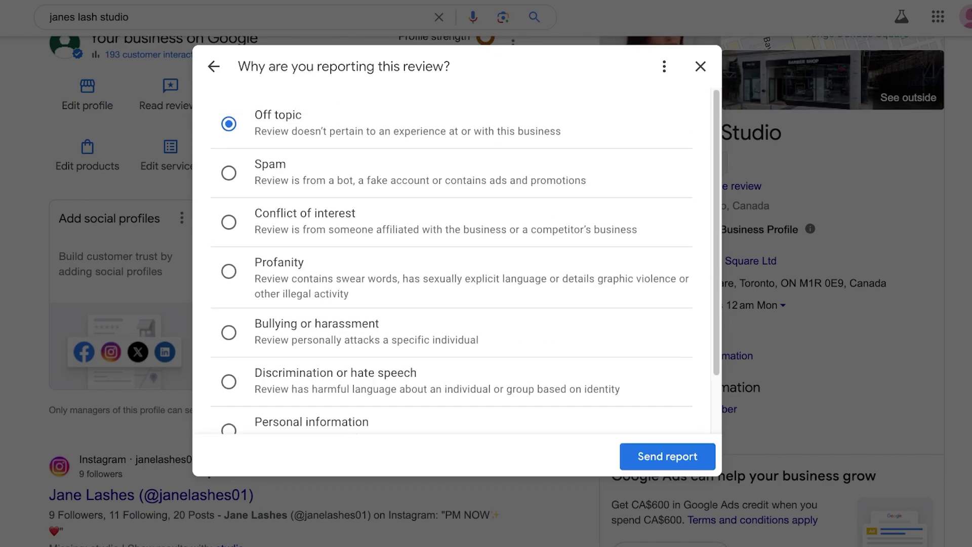
left_click(667, 456)
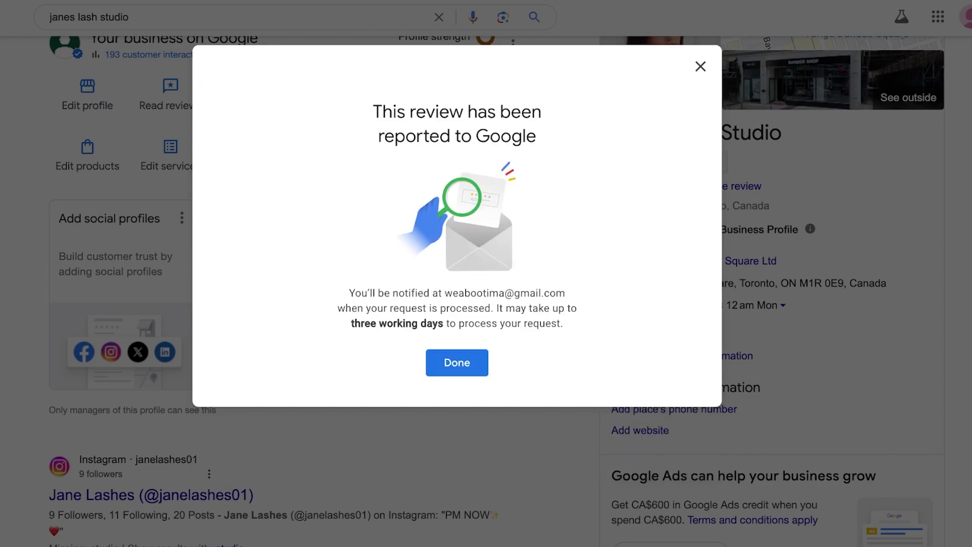
Step: Open Gmail in a new tab and highlight the reported abuse category in the email
key("ctrl+t")
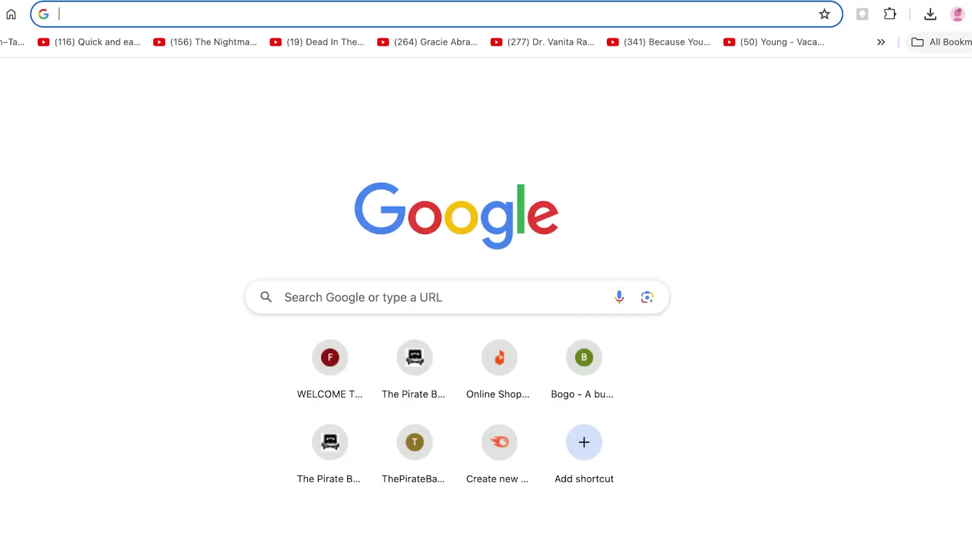
type("gm")
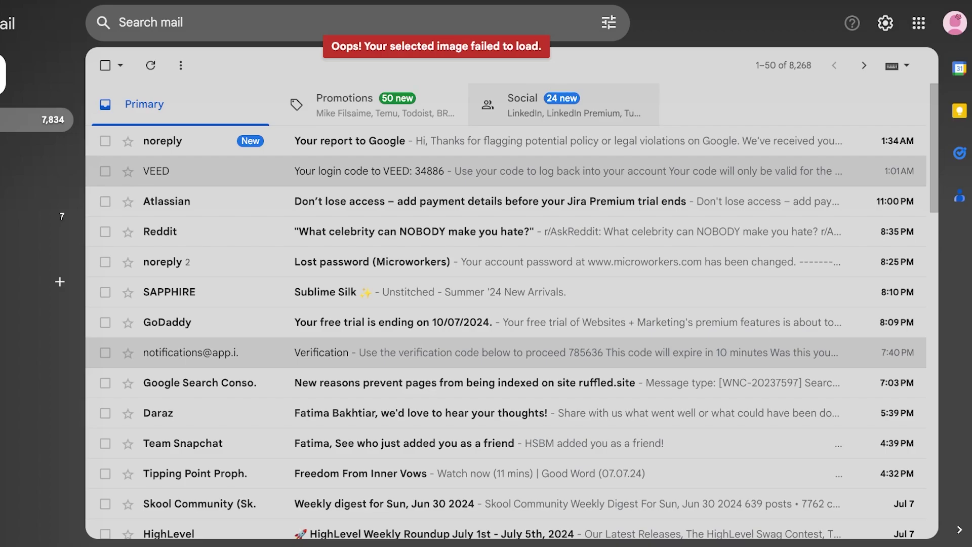
key("Return")
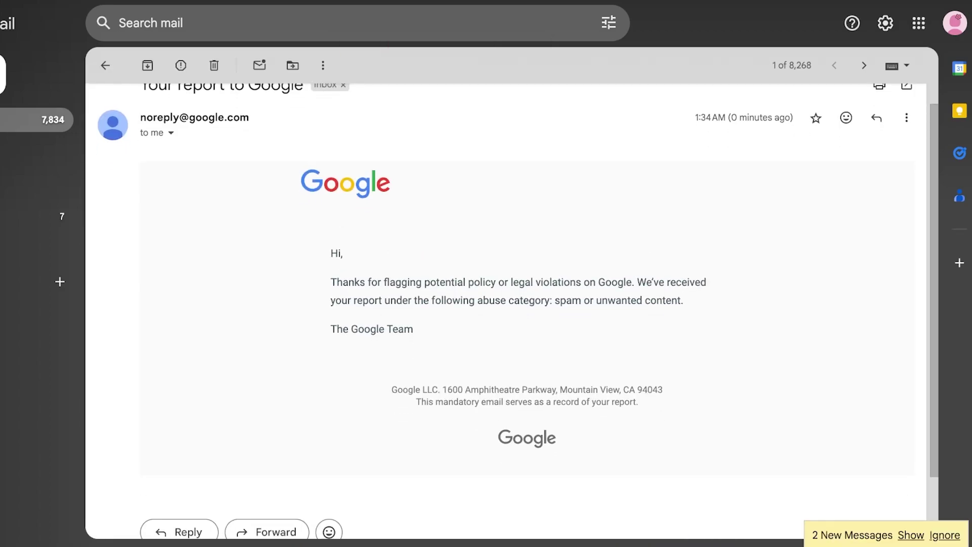
scroll(518, 310, "down", 2)
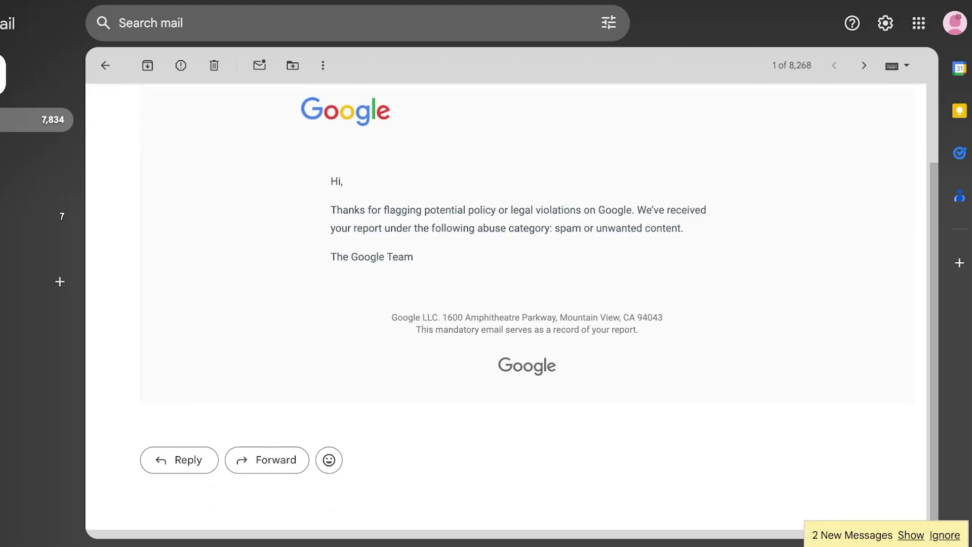
scroll(511, 310, "up", 2)
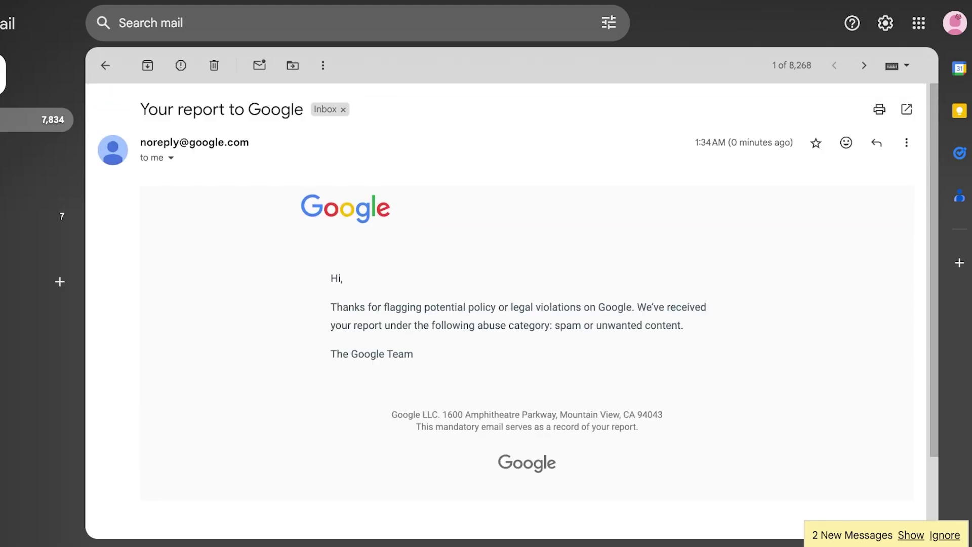
left_click_drag(444, 325, 581, 325)
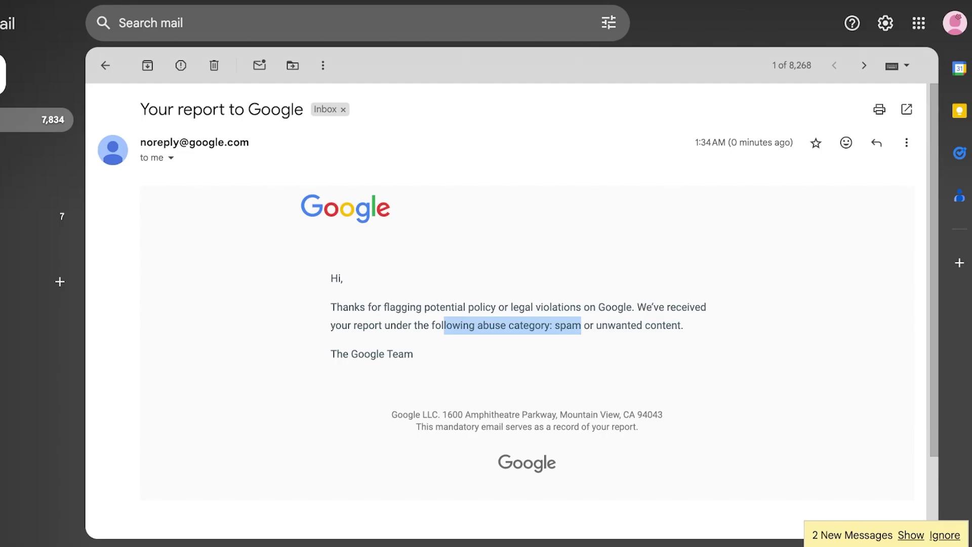
Step: Open the 'Your report to Google' thread and expand its latest message
left_click(106, 65)
left_click(324, 137)
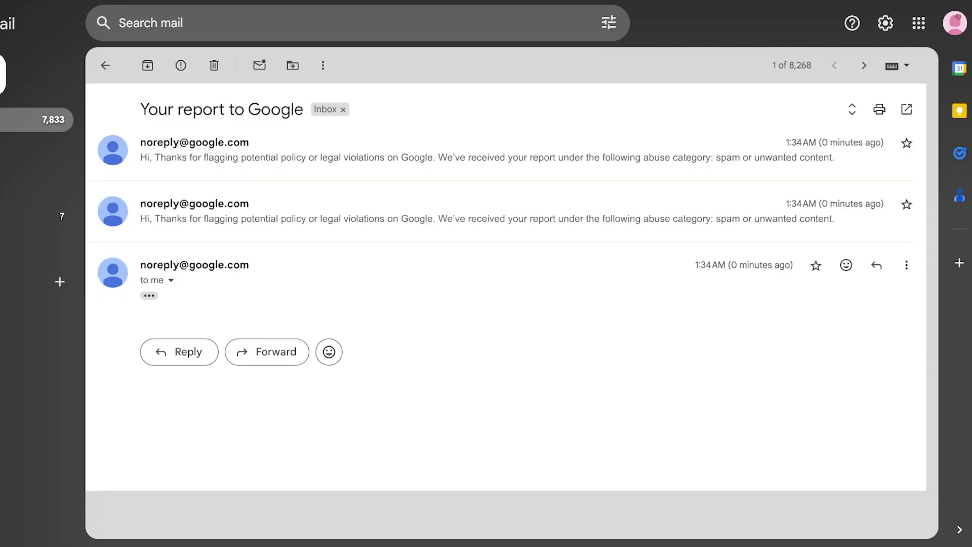
left_click(149, 295)
scroll(506, 304, "down", 6)
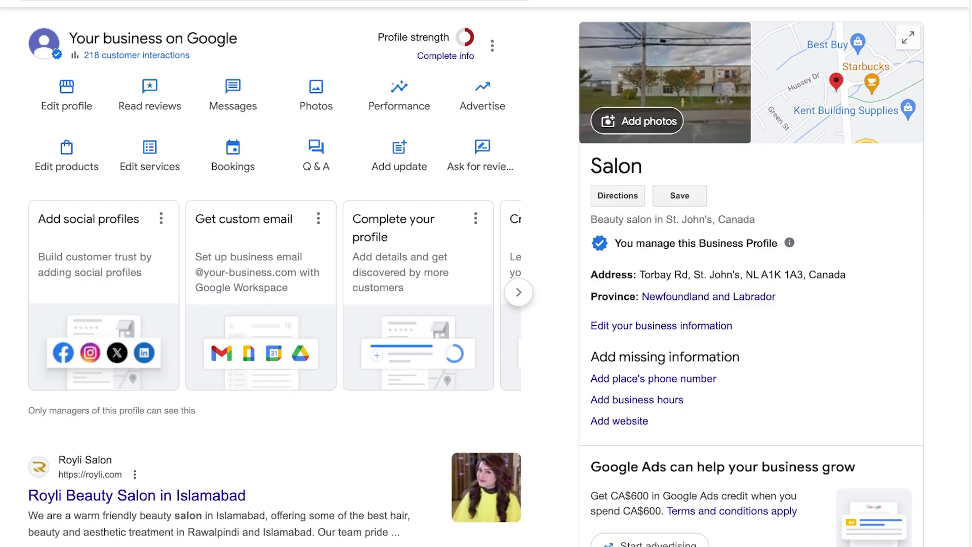
scroll(486, 274, "up", 2)
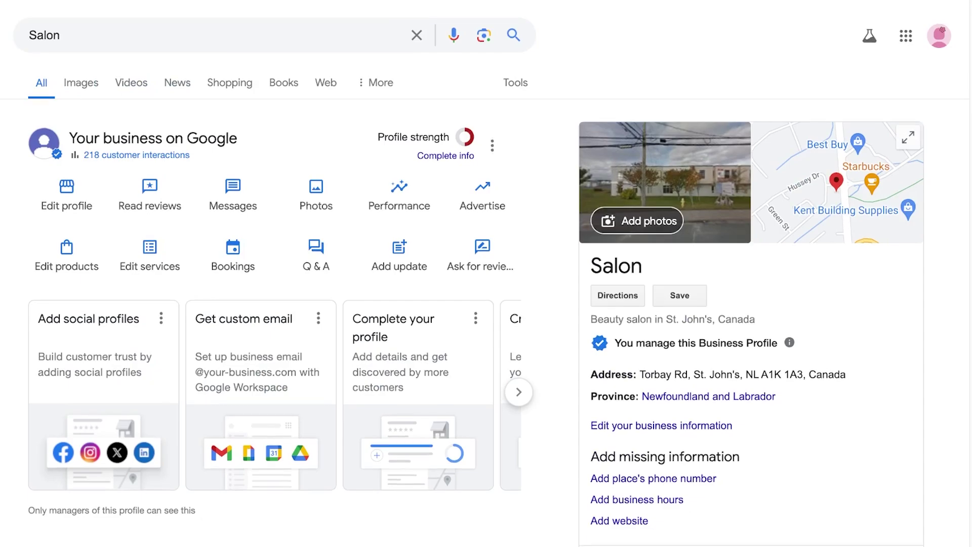
Step: Close the Reviews window and the 'This review has been reported' confirmation
scroll(486, 274, "down", 4)
scroll(486, 273, "up", 4)
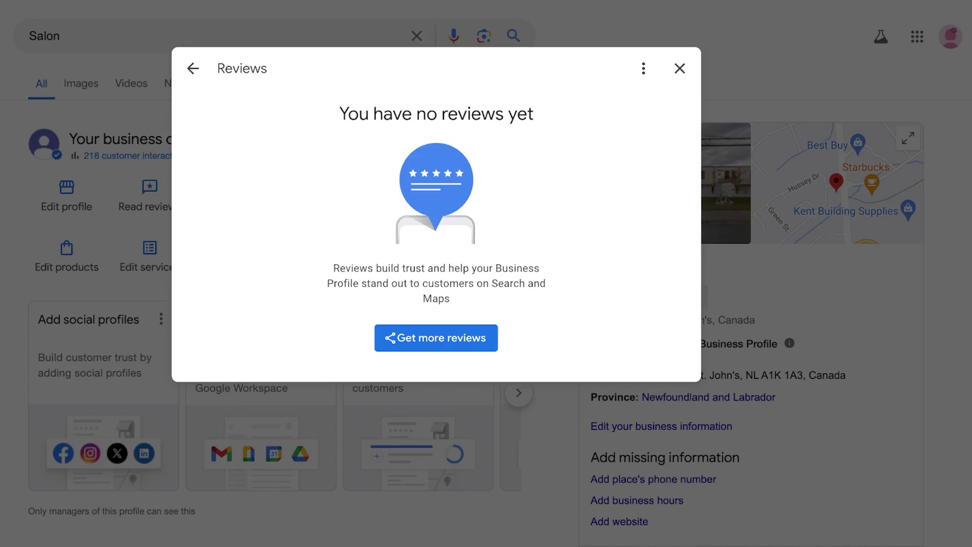
left_click(679, 68)
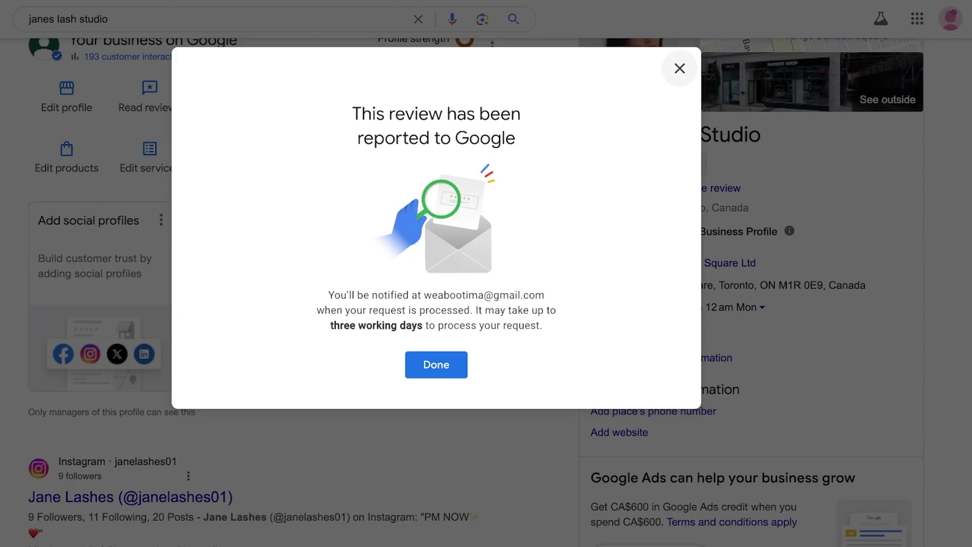
left_click(680, 68)
scroll(486, 273, "up", 3)
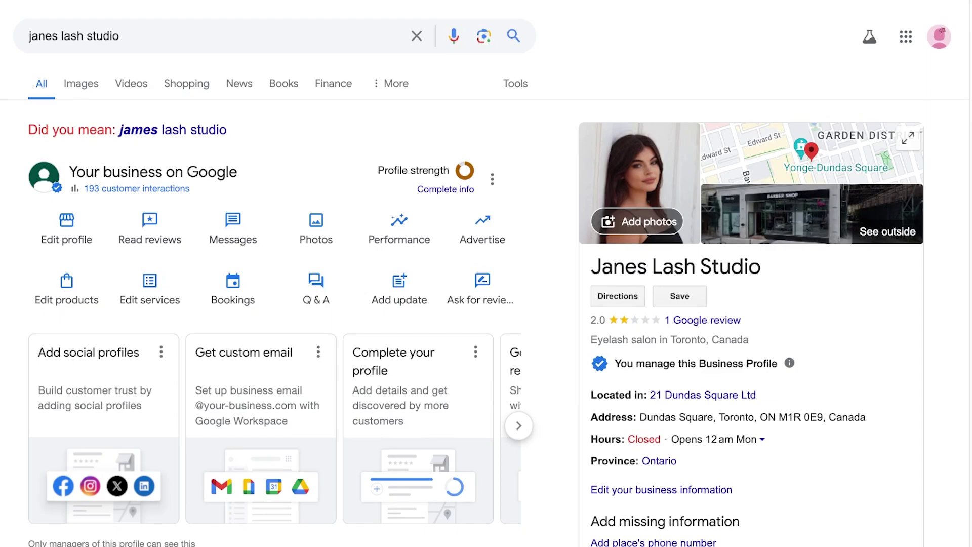
scroll(486, 273, "down", 4)
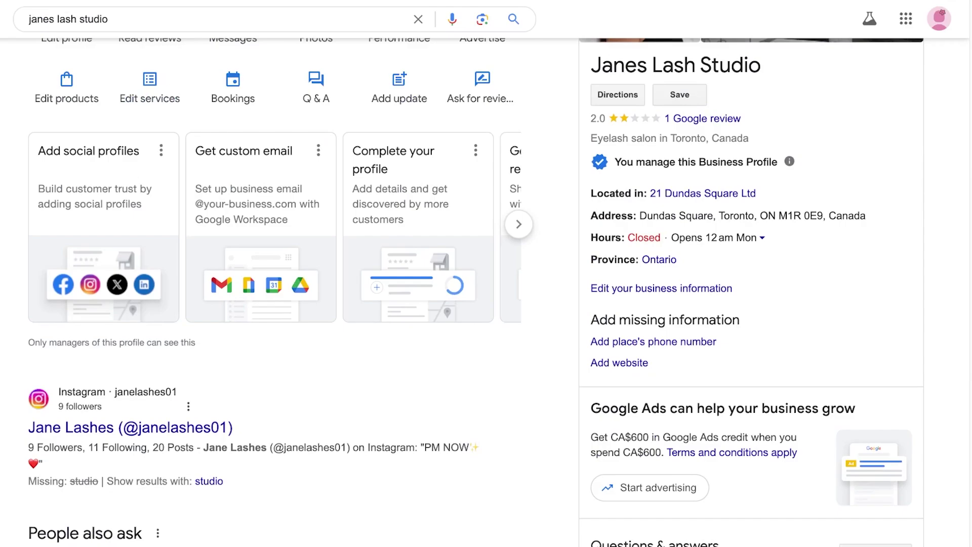
scroll(486, 273, "up", 4)
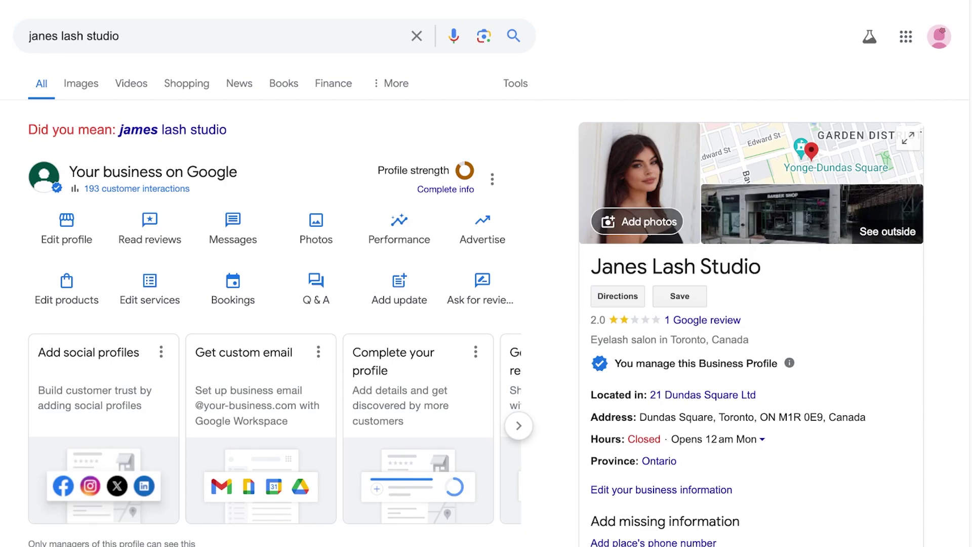
scroll(486, 274, "down", 6)
scroll(485, 273, "down", 3)
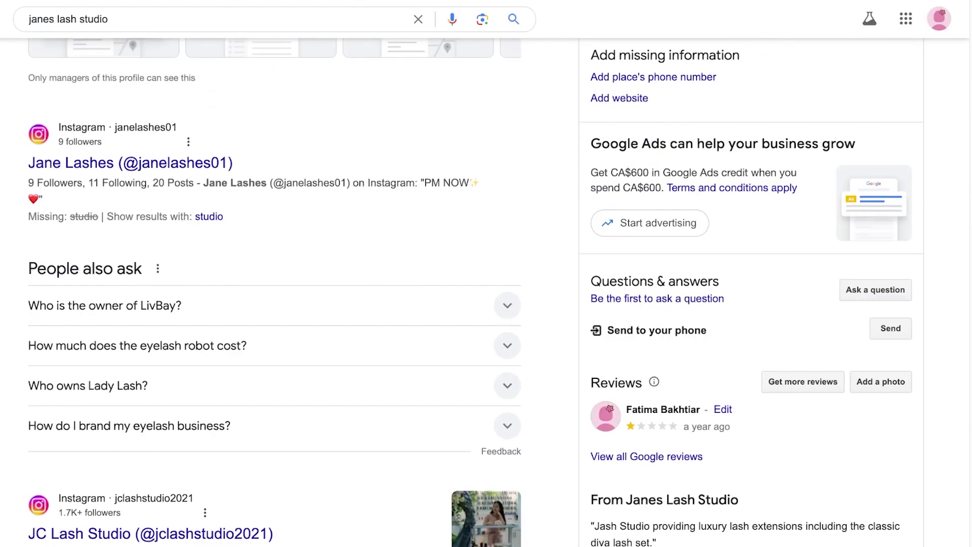
scroll(486, 273, "down", 3)
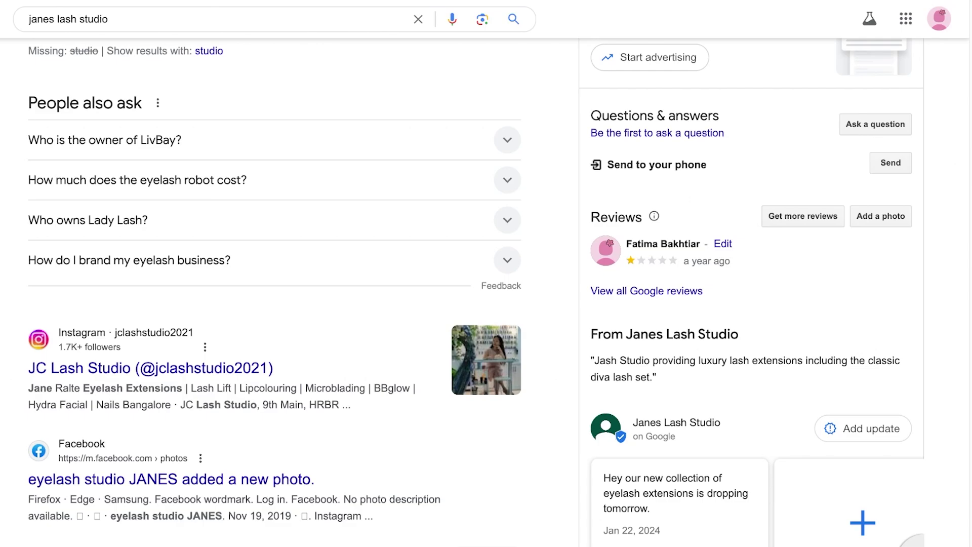
scroll(486, 273, "up", 15)
scroll(486, 273, "down", 3)
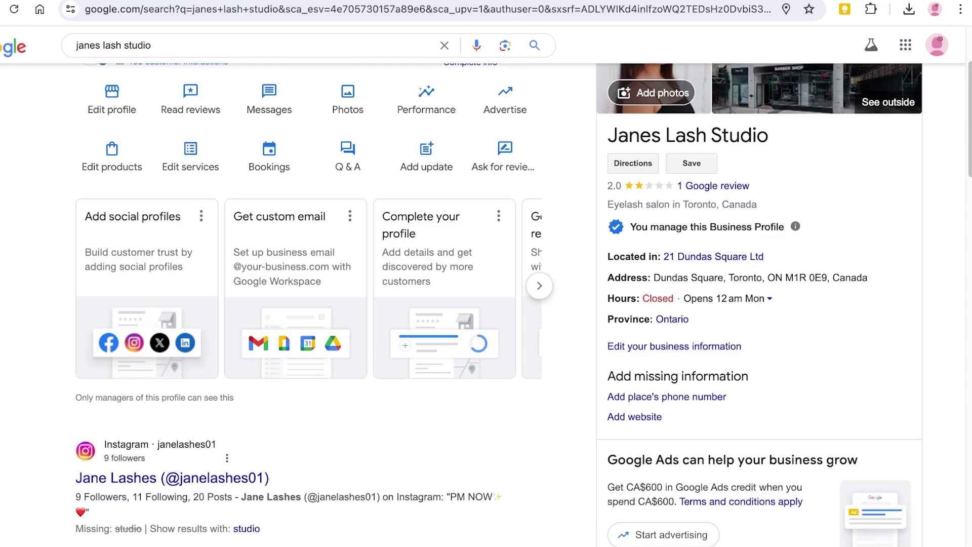
scroll(486, 304, "down", 2)
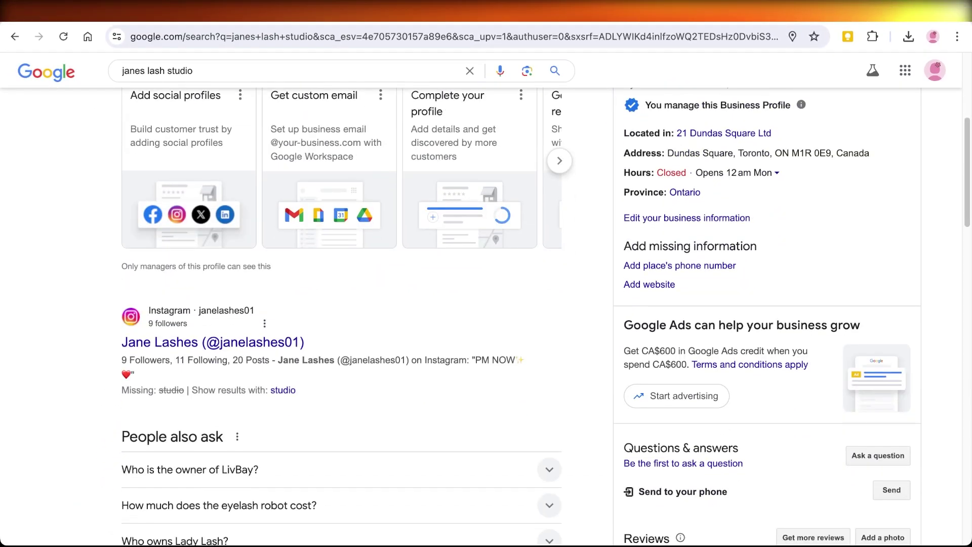
scroll(486, 303, "up", 5)
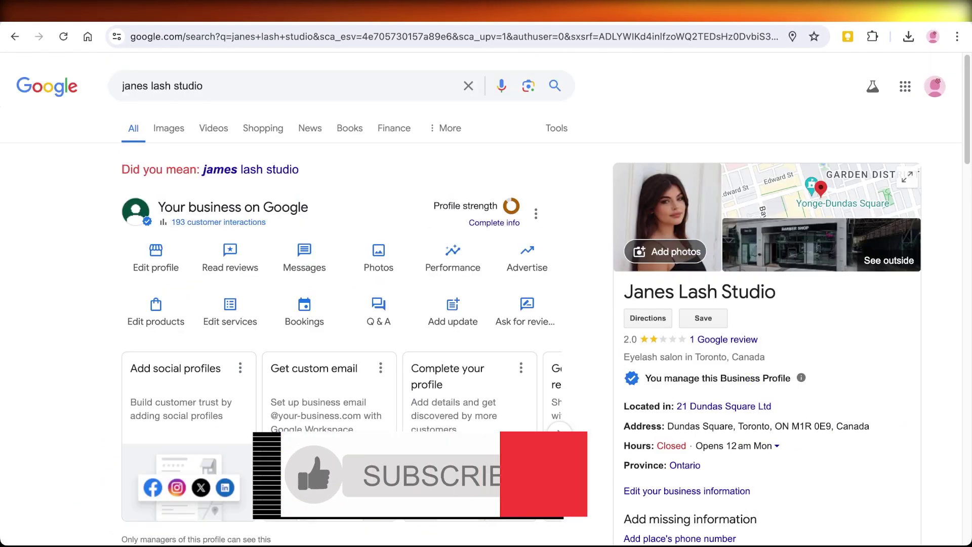